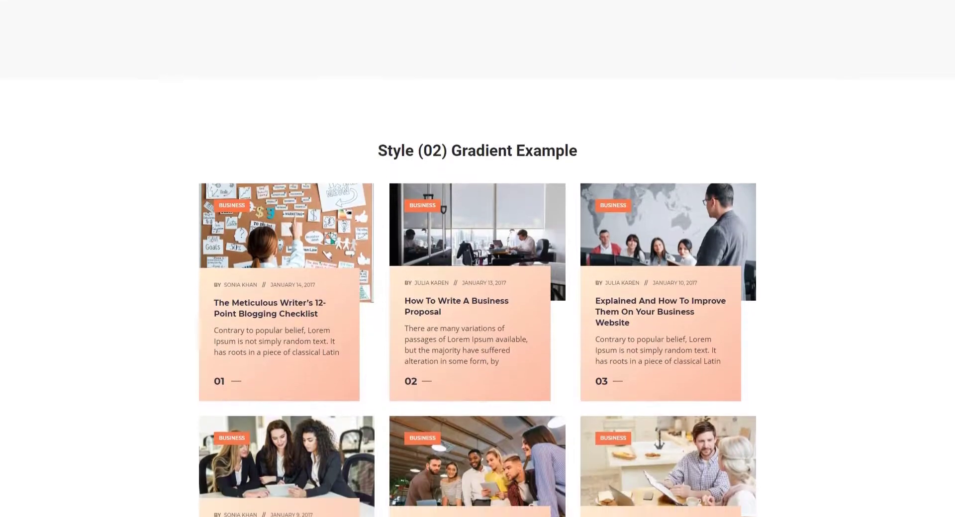
Look through the Style (02) gradient and Style (03) 10px column gap examples on the demo page
scroll(478, 259, down, 5)
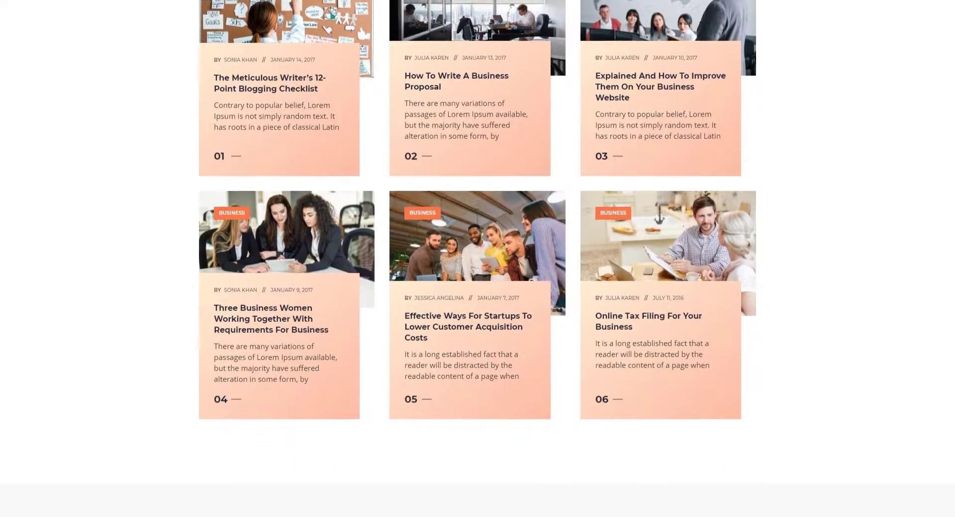
scroll(477, 258, down, 4)
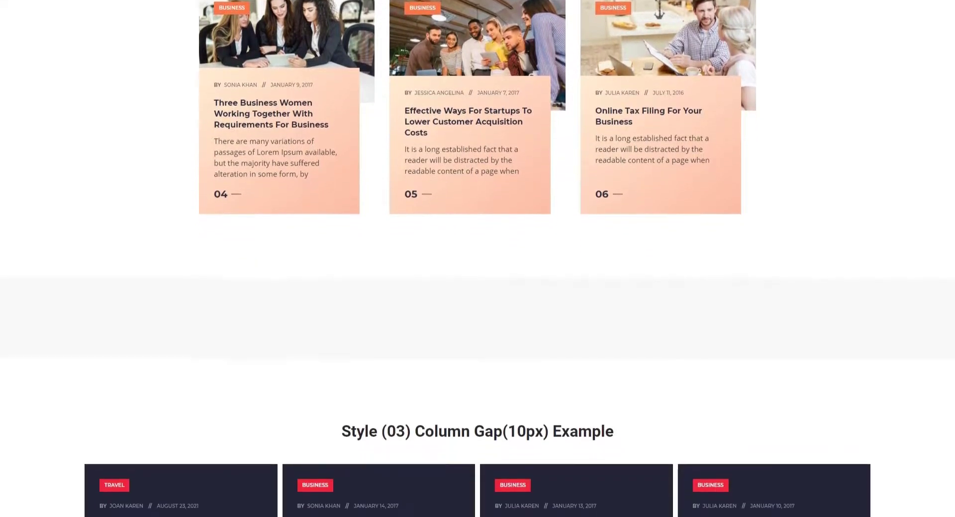
scroll(478, 259, down, 3)
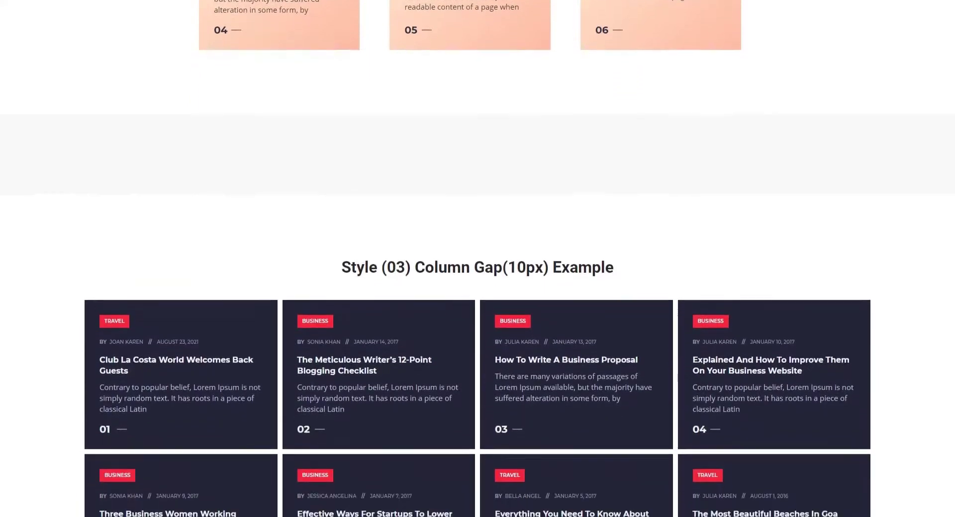
scroll(477, 258, down, 2)
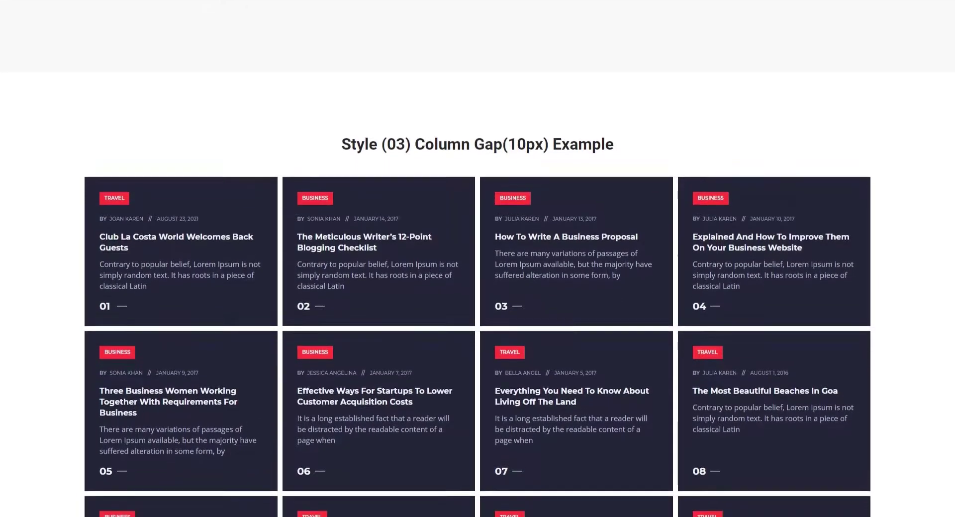
scroll(478, 258, down, 2)
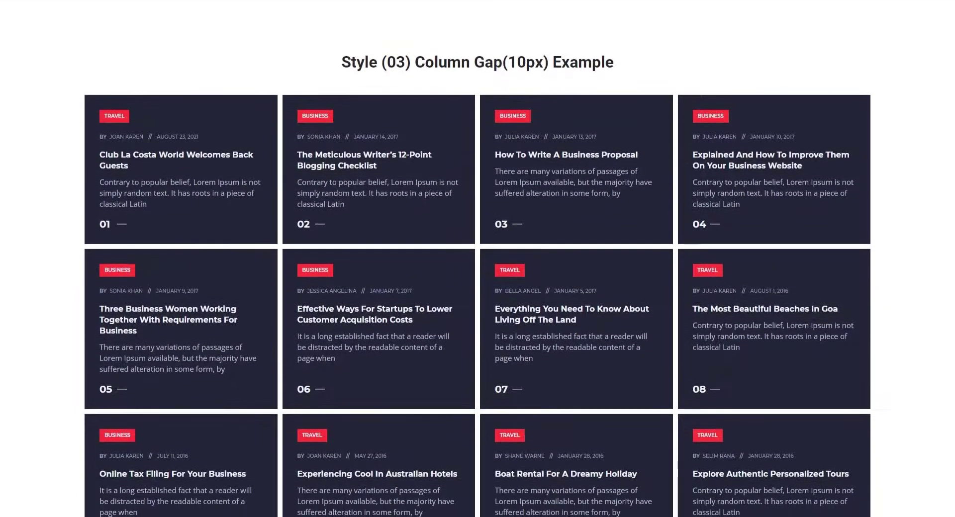
scroll(477, 258, down, 1)
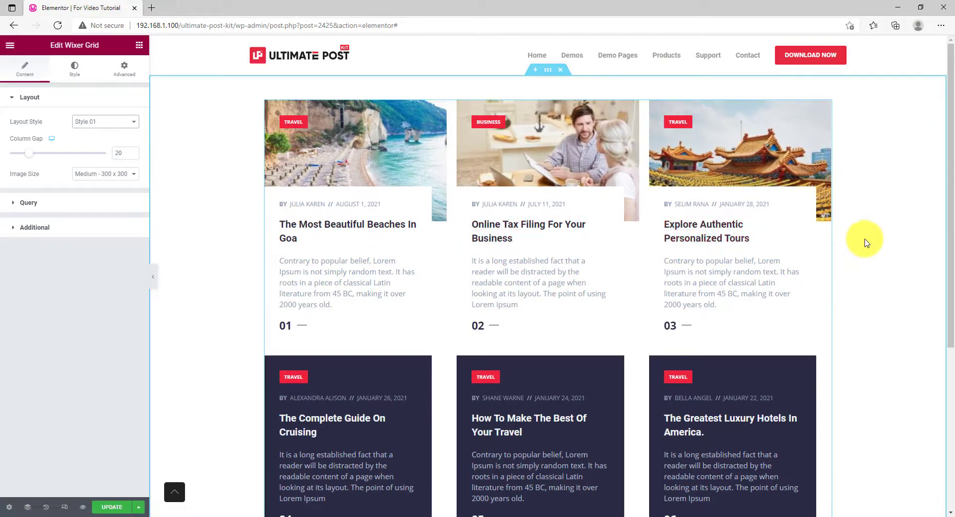
Set the Wixer Grid's layout style to Style 02
scroll(865, 243, down, 1)
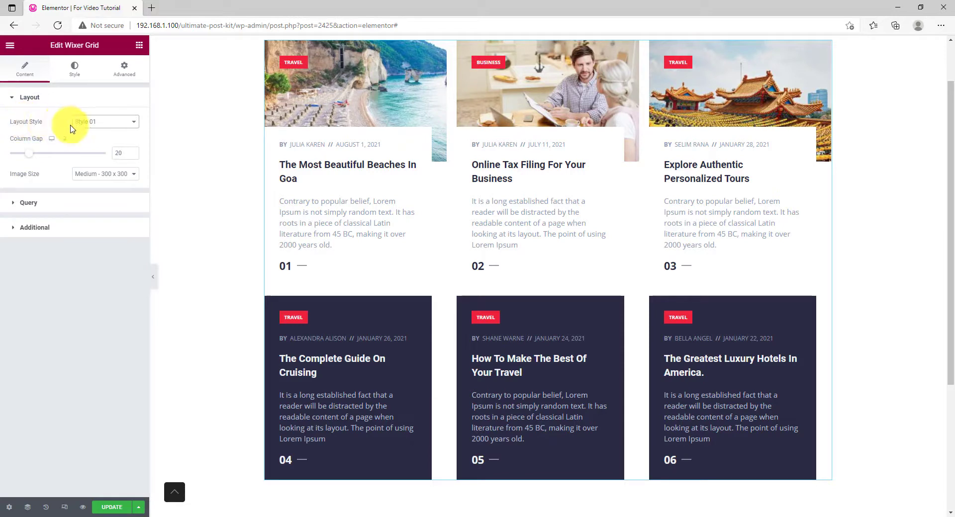
click(108, 124)
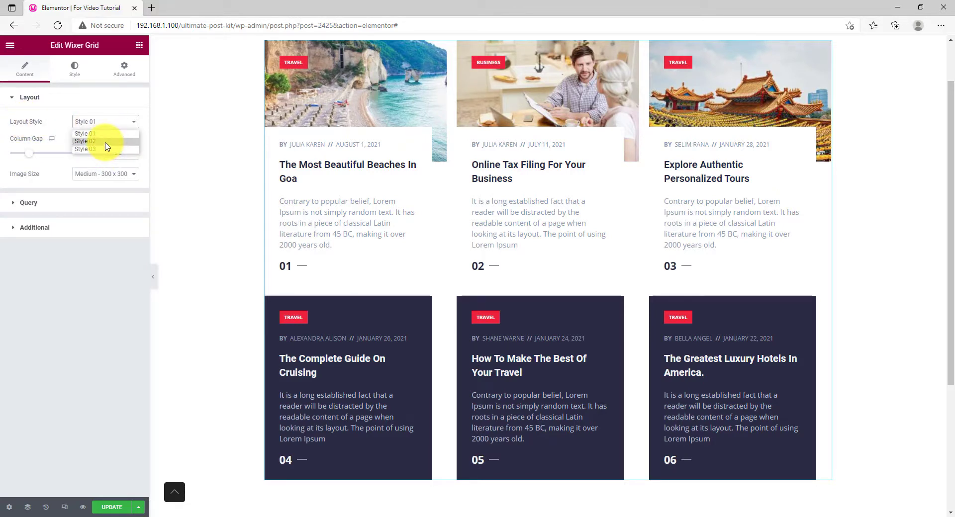
click(107, 142)
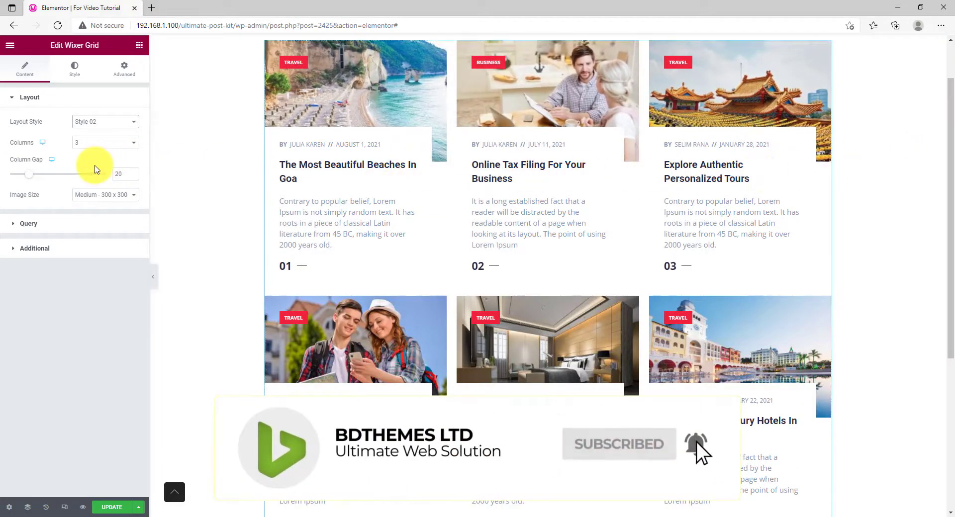
Try the Style 02 grid with 2 columns and return it to 3 columns
click(94, 145)
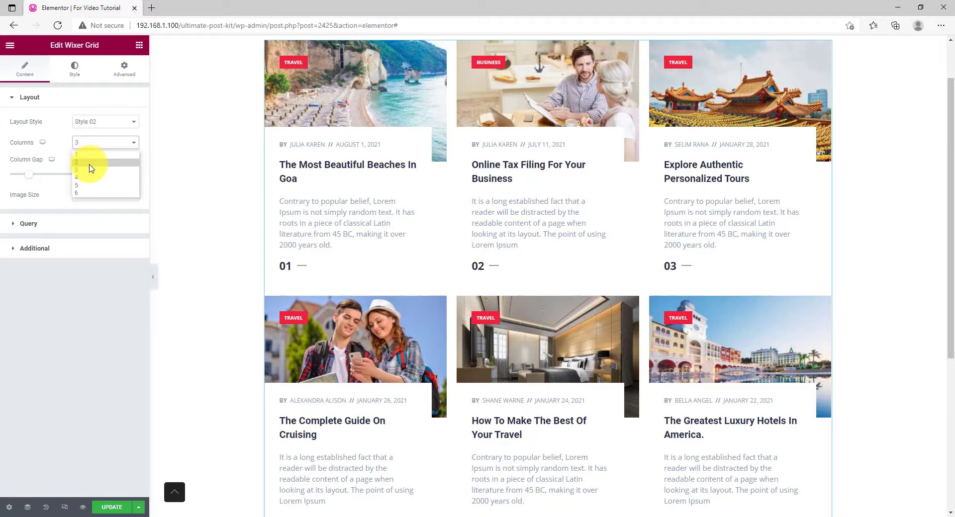
click(91, 163)
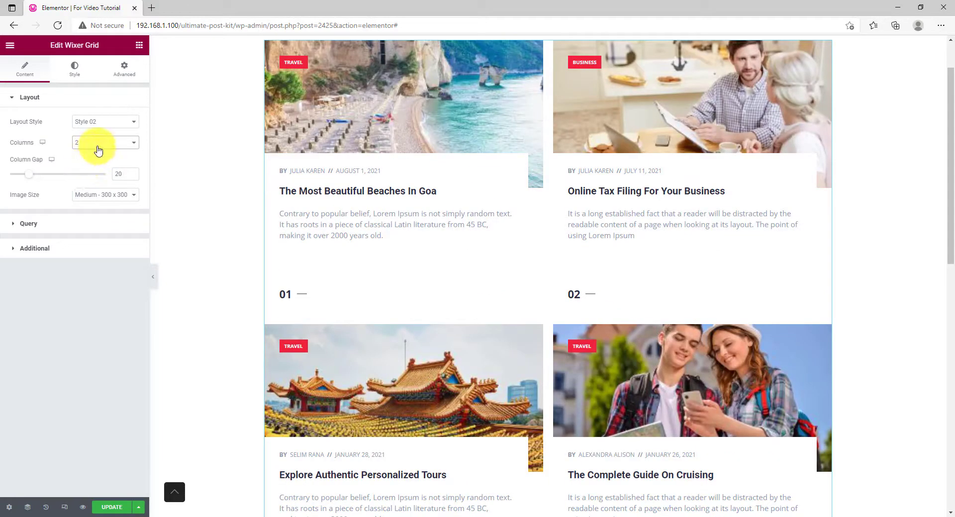
click(95, 143)
click(97, 170)
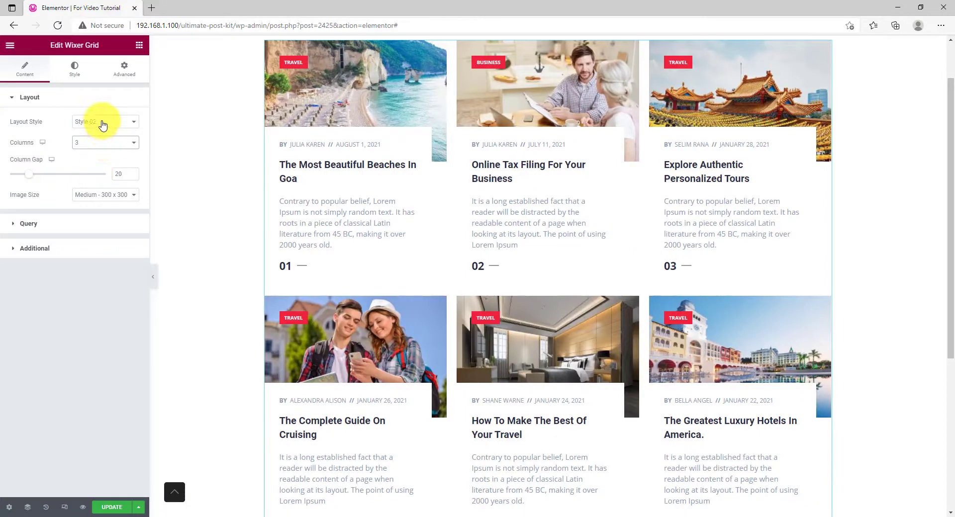
Set the grid's layout style to Style 03 with 4 columns
click(103, 124)
click(97, 149)
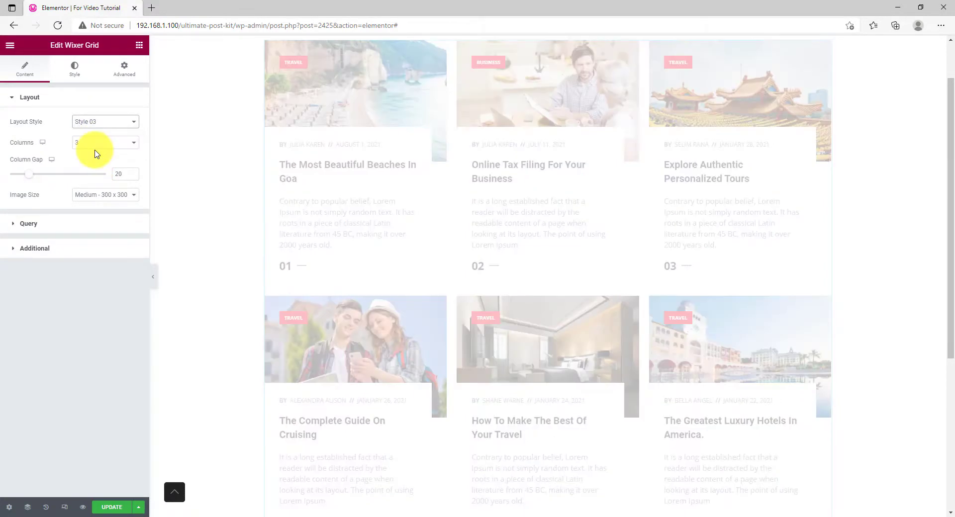
scroll(846, 210, up, 2)
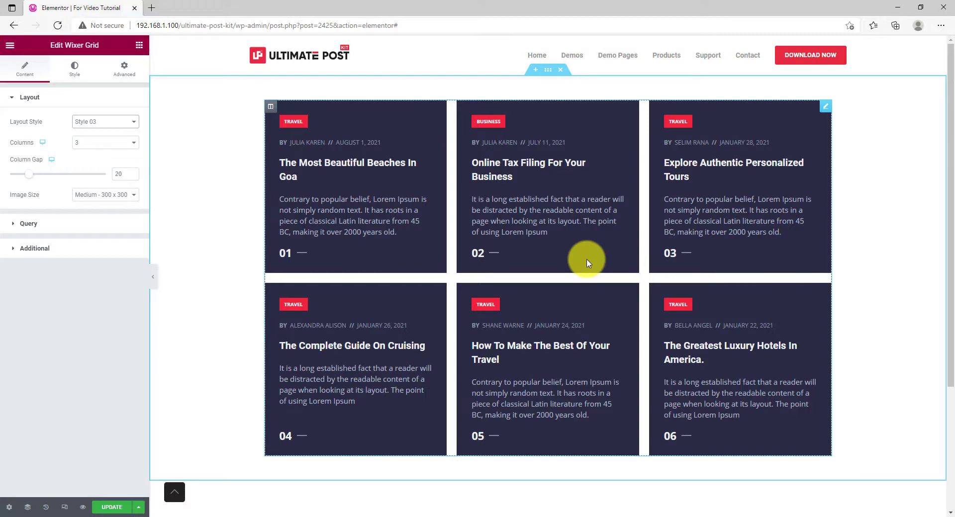
click(108, 150)
click(84, 180)
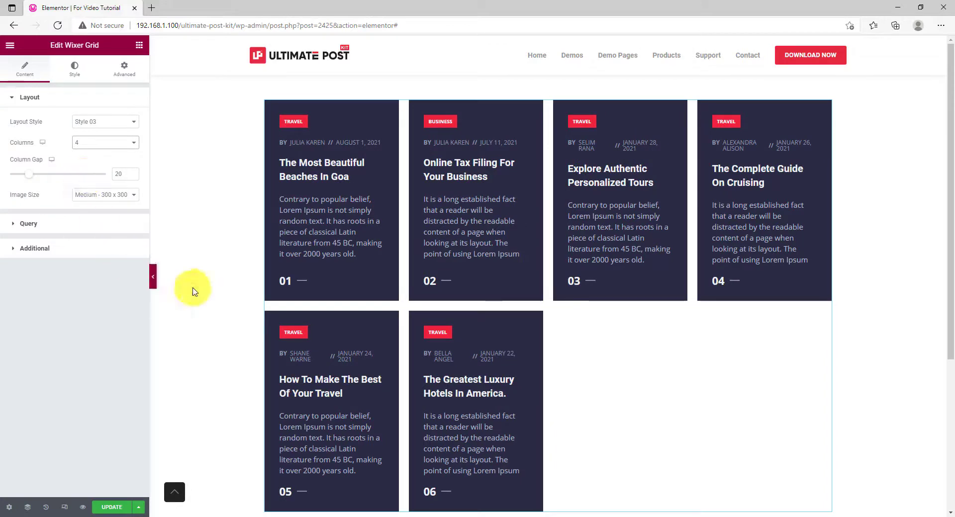
Try a query item limit of 8 posts and set the limit back to 6
click(55, 225)
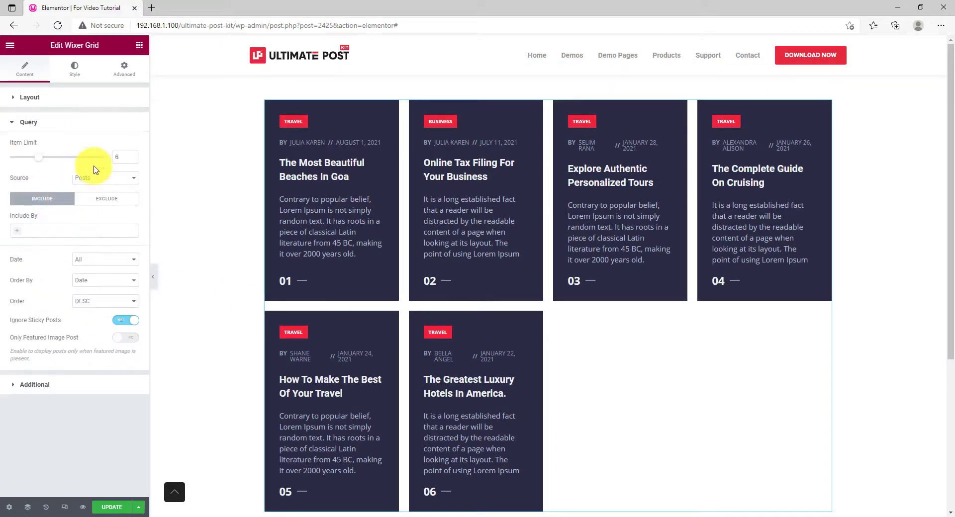
click(133, 155)
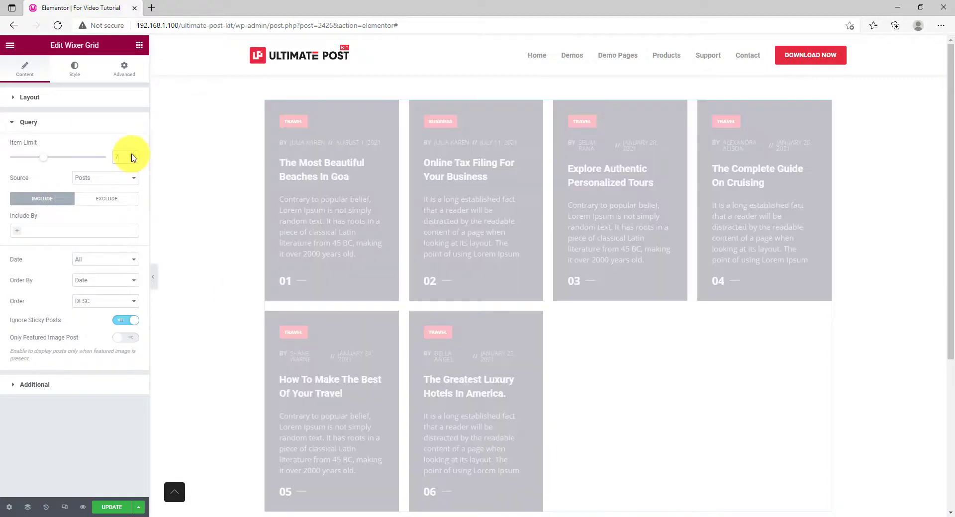
click(134, 155)
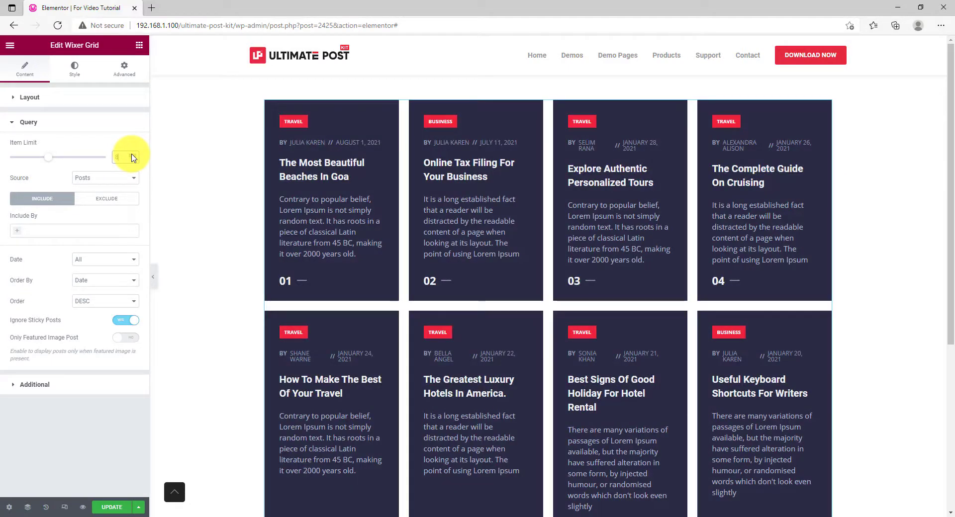
click(134, 161)
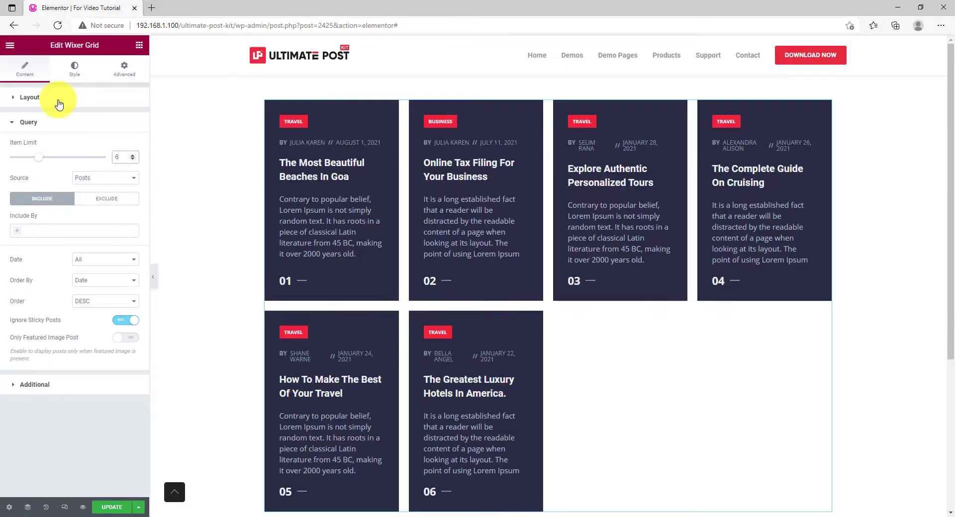
Set the grid's layout style back to Style 01
click(60, 100)
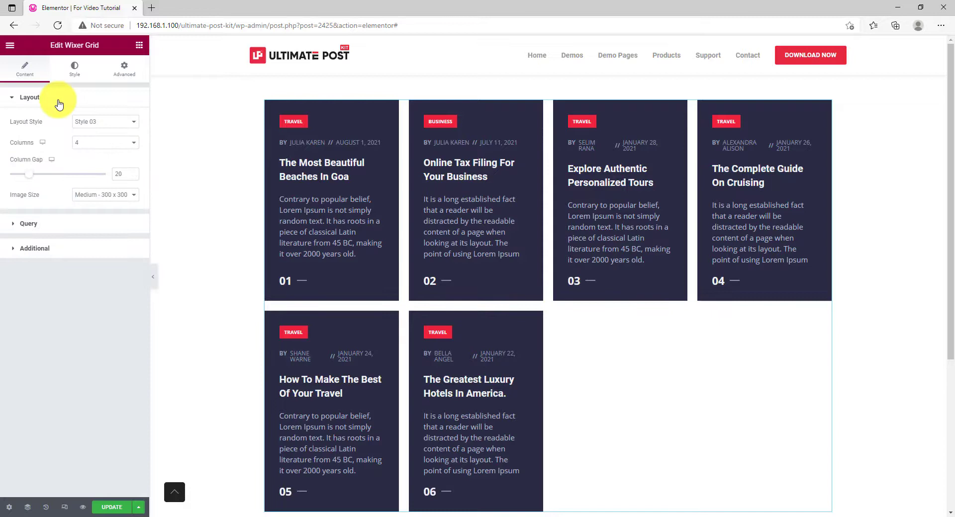
click(95, 126)
click(96, 136)
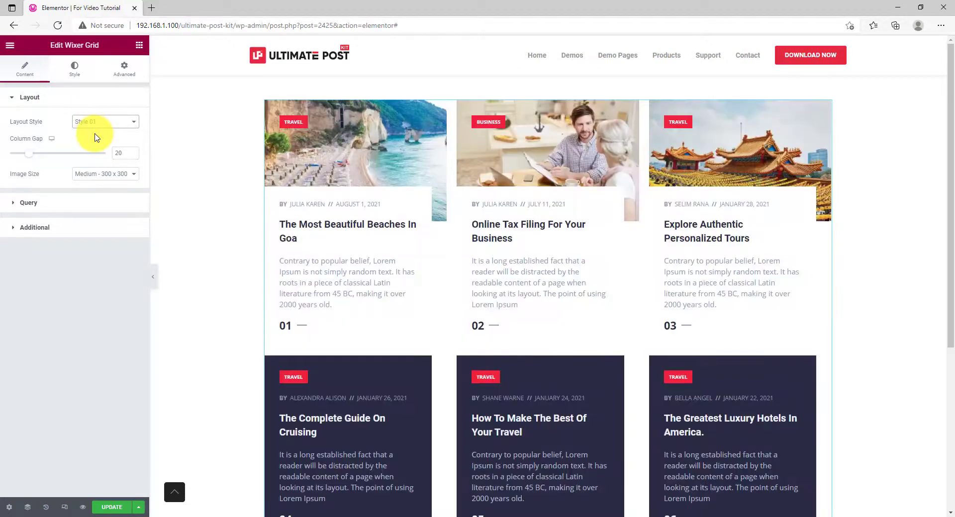
Set the grid's column gap to 25 and check the available image sizes without choosing another one
mouse_move(31, 156)
mouse_down()
mouse_move(47, 157)
mouse_move(38, 156)
mouse_up()
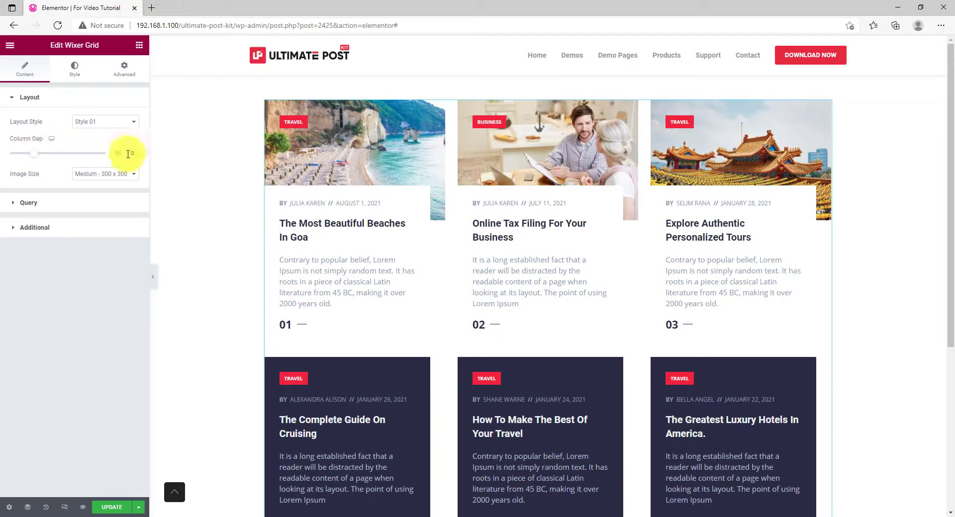
click(99, 175)
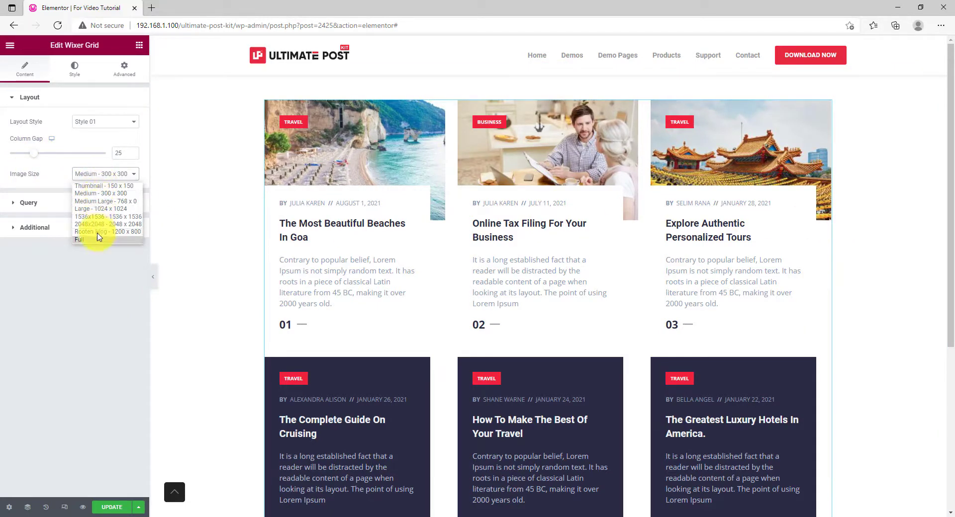
click(59, 180)
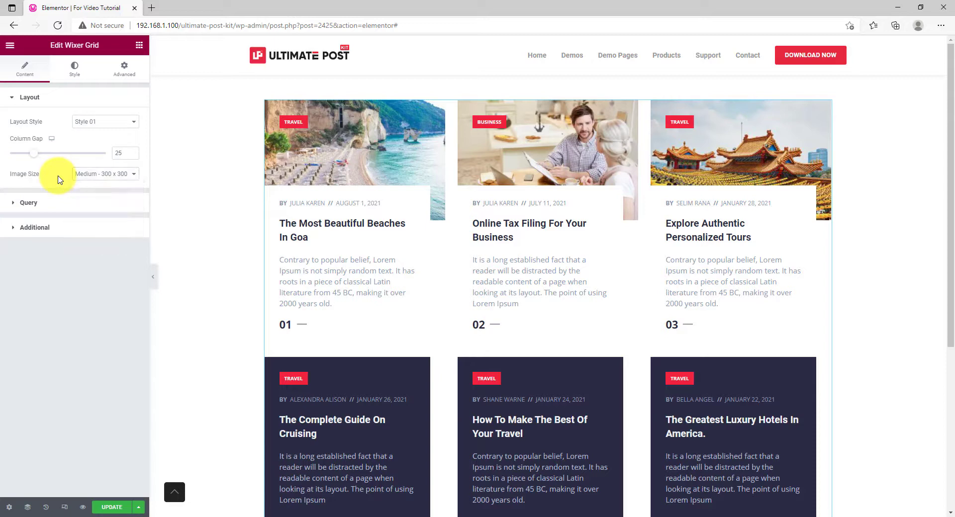
Review the grid's query settings and its additional display options
click(44, 208)
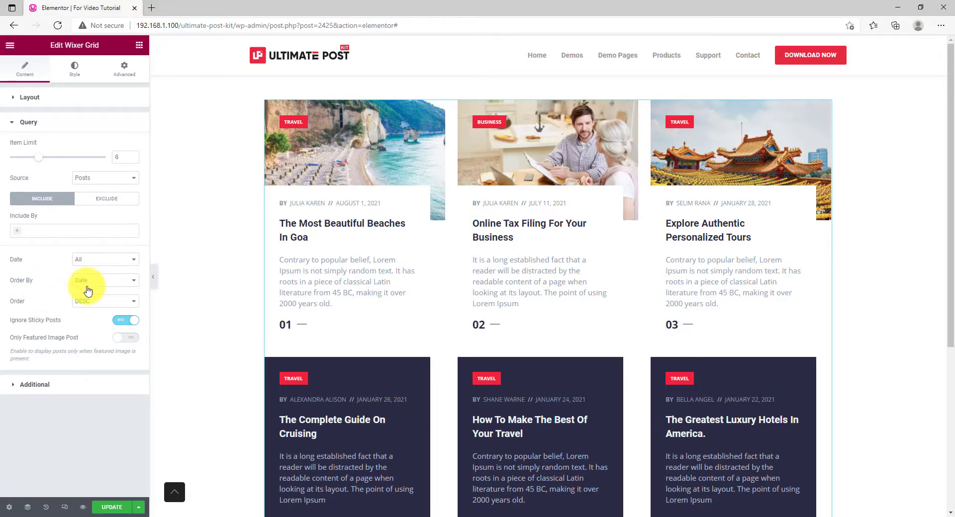
click(54, 392)
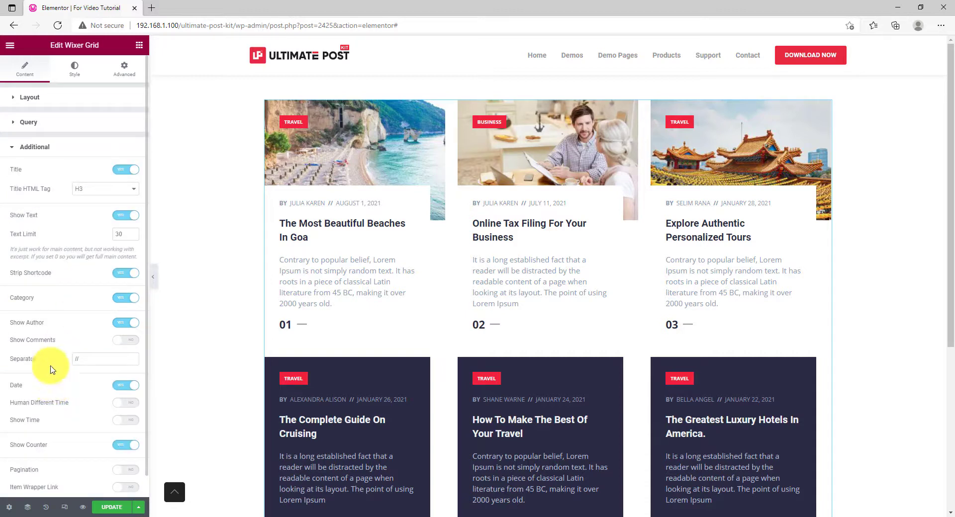
scroll(69, 237, down, 1)
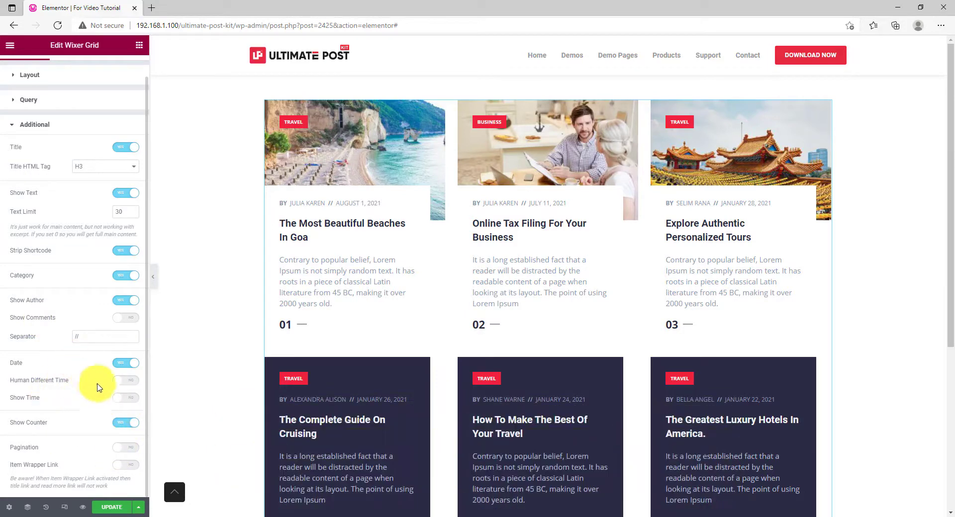
Try the Show Time option and turn it off again, and try out pagination on the grid
click(131, 399)
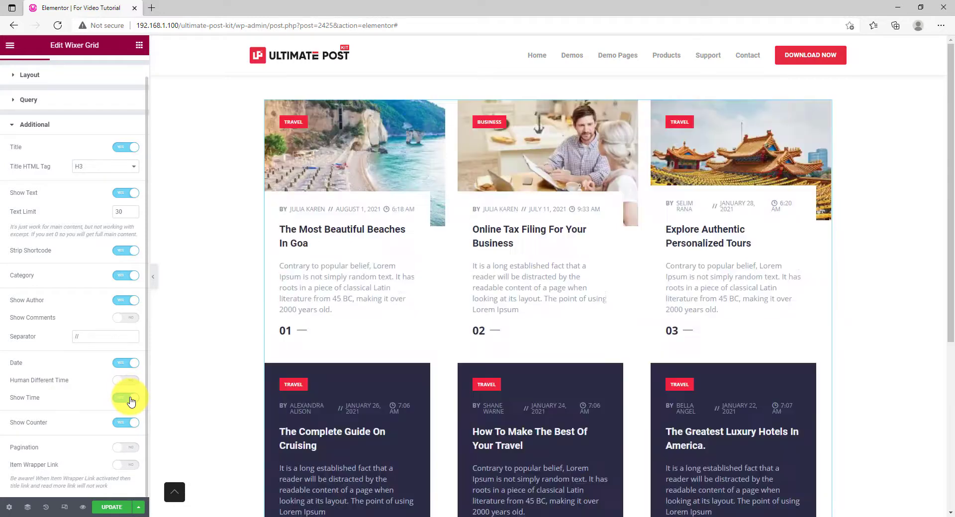
click(131, 399)
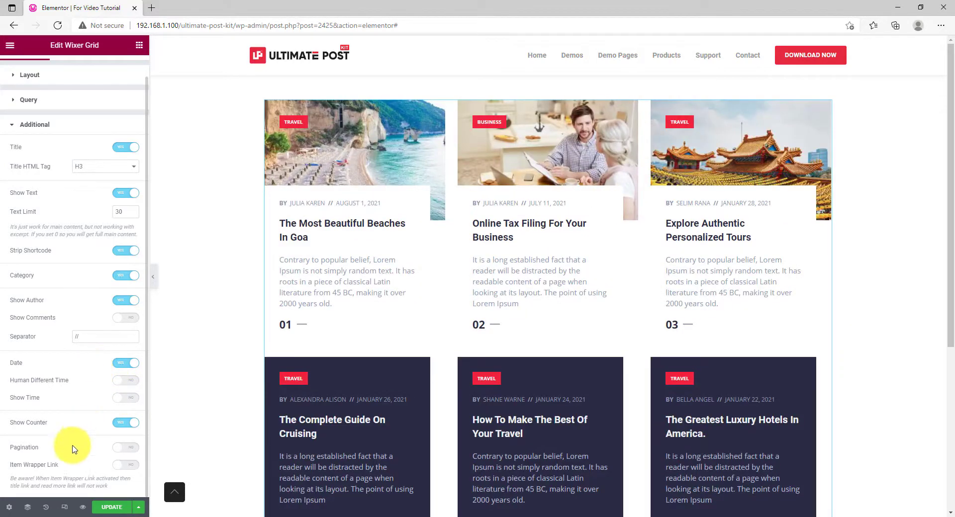
click(127, 449)
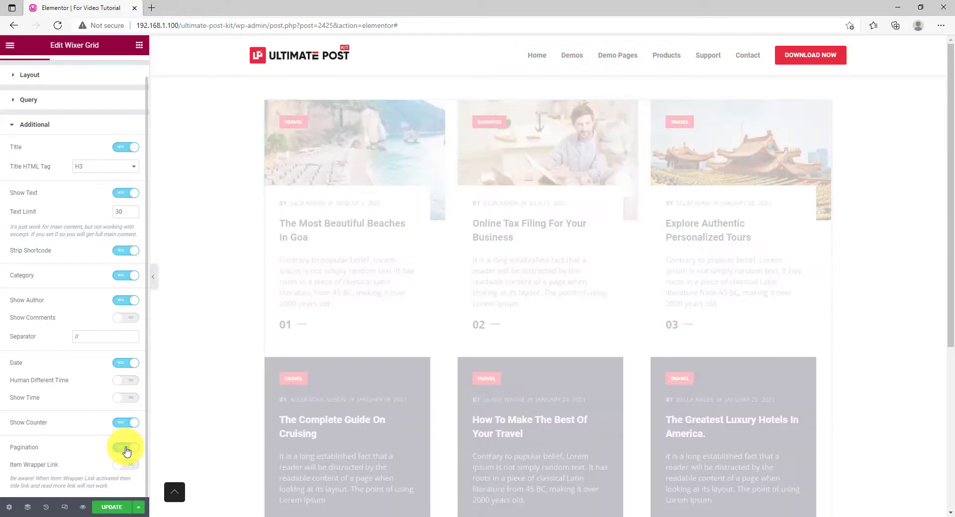
scroll(796, 328, down, 5)
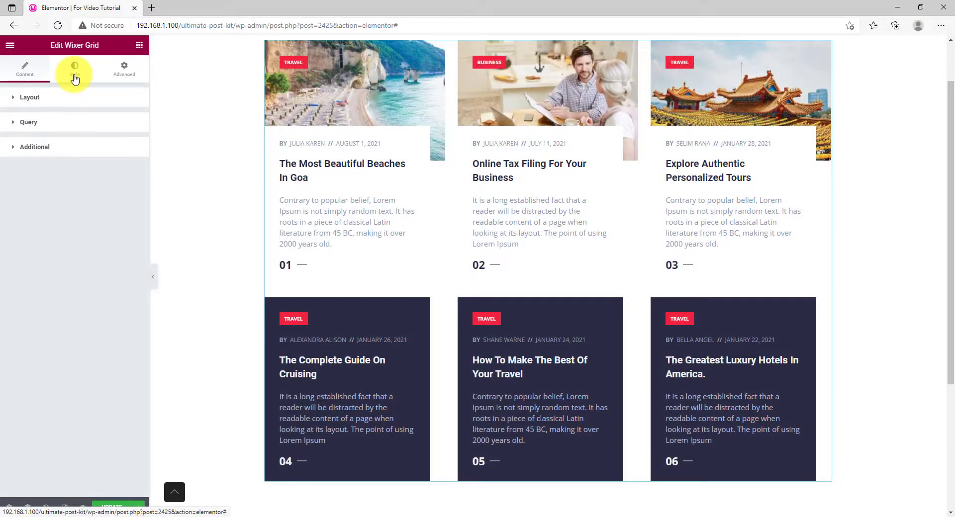
Set the post title typography to the Barlow font family and adjust the title font size
click(74, 78)
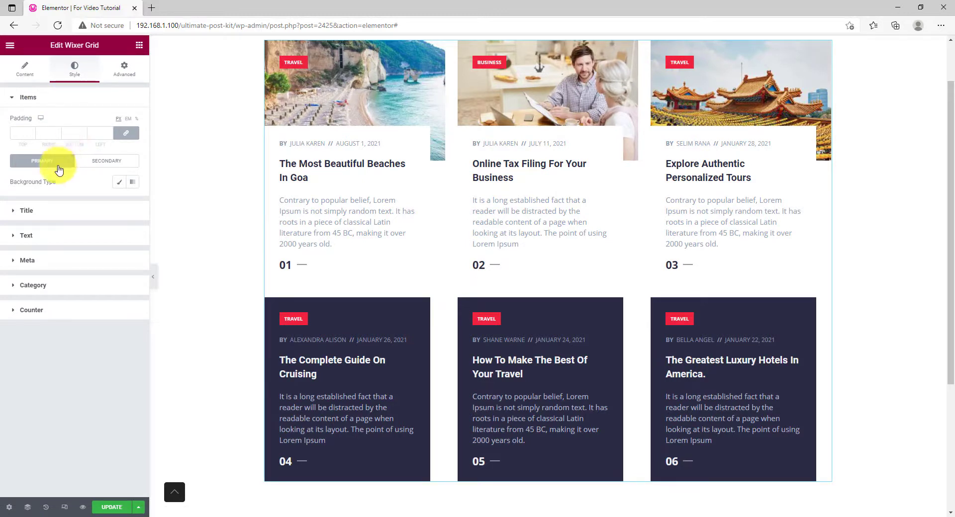
click(44, 212)
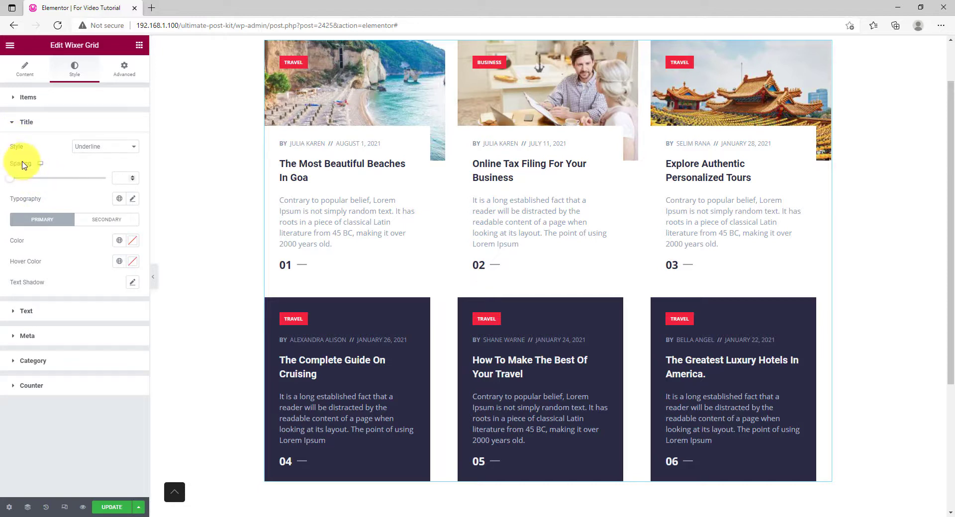
click(132, 198)
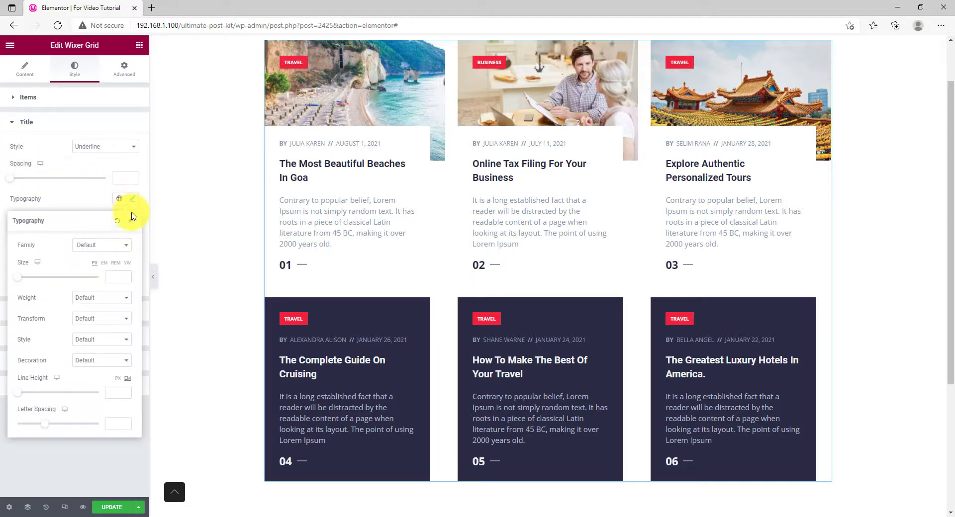
click(105, 246)
text(bar)
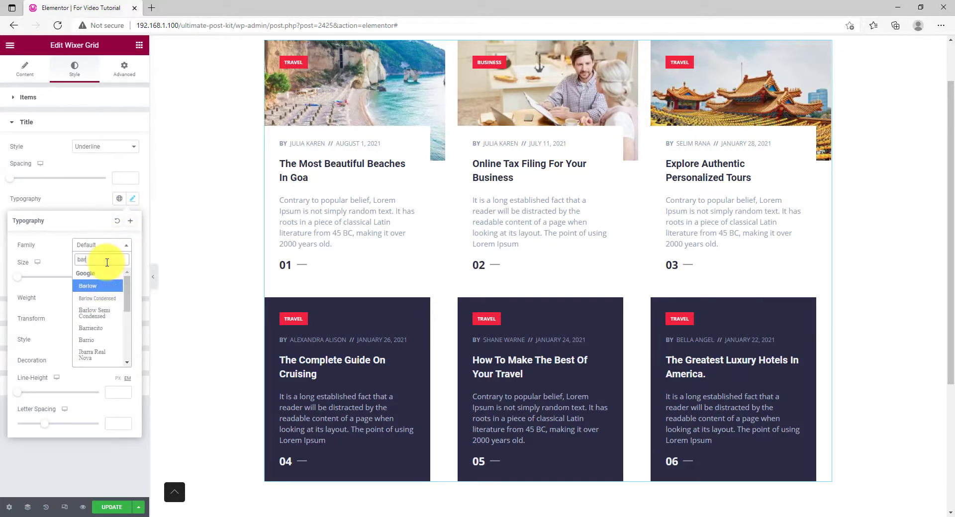
click(100, 286)
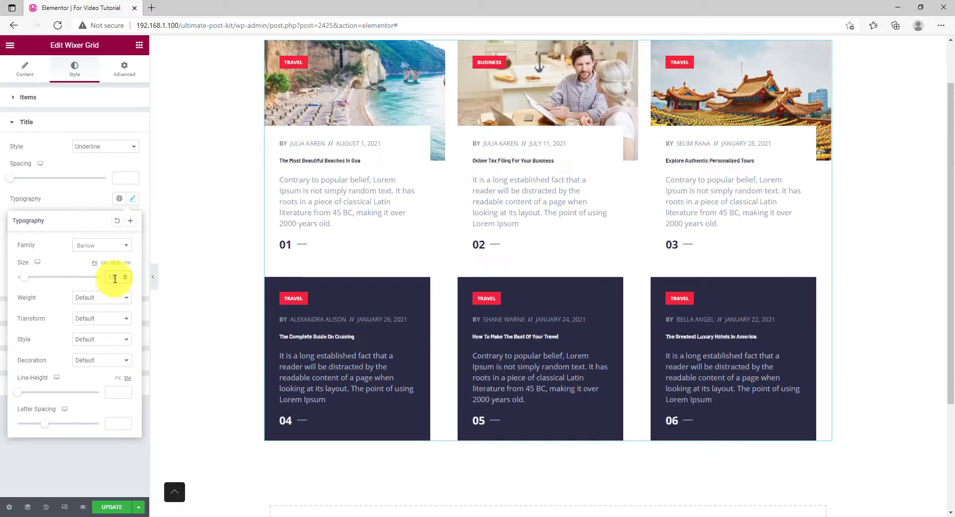
click(84, 207)
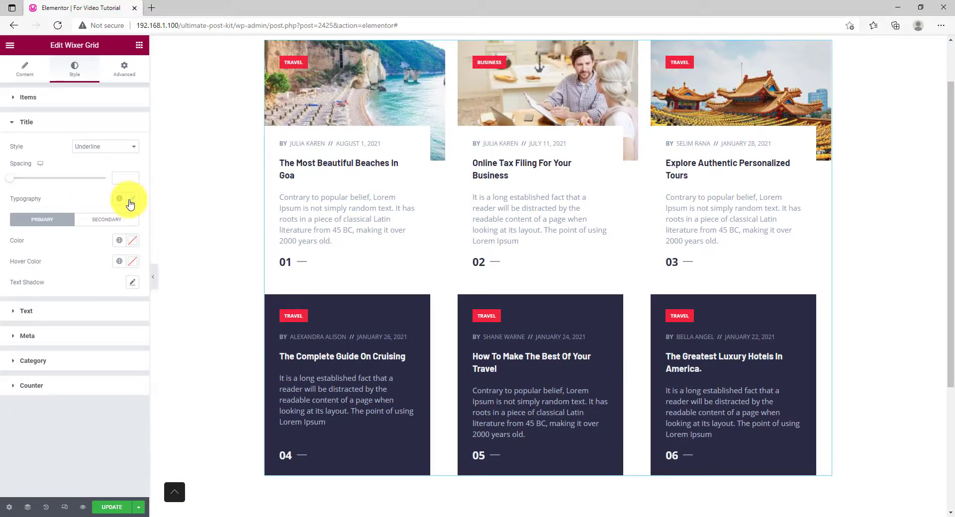
Check the available title styles without choosing another one, and set the primary and secondary title colors to #FFAD00
click(105, 146)
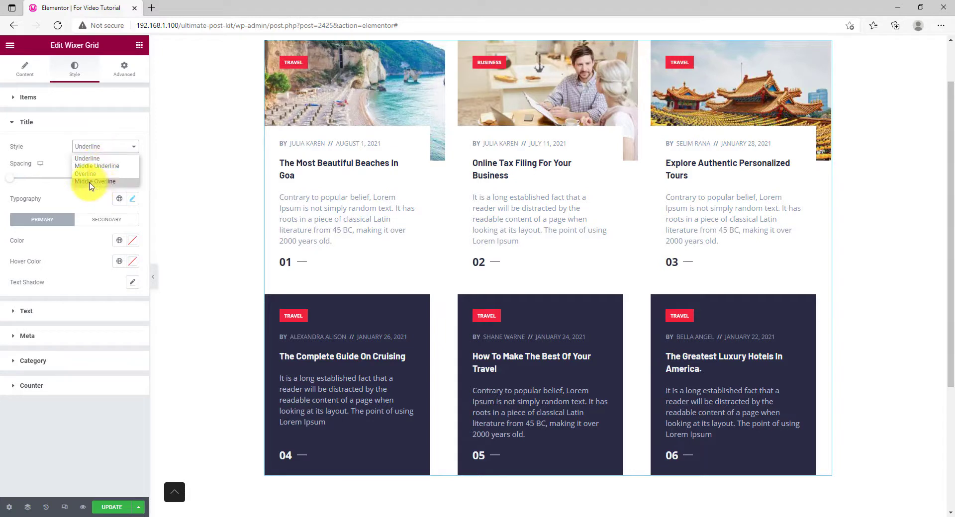
click(57, 165)
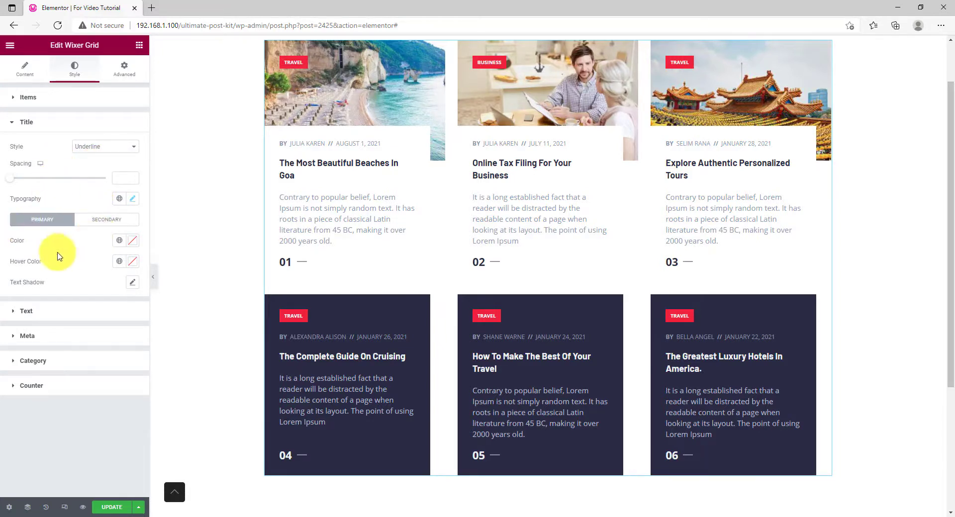
click(132, 243)
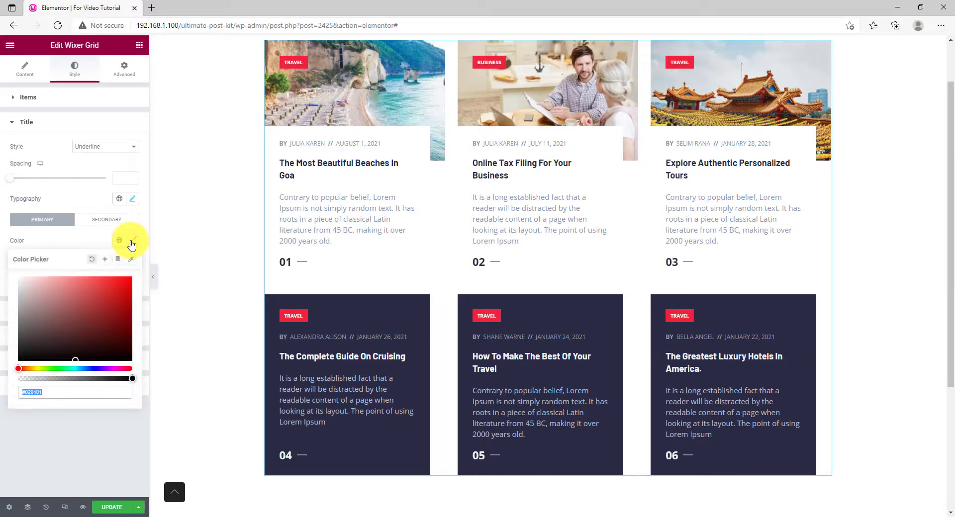
text(#FFAD00)
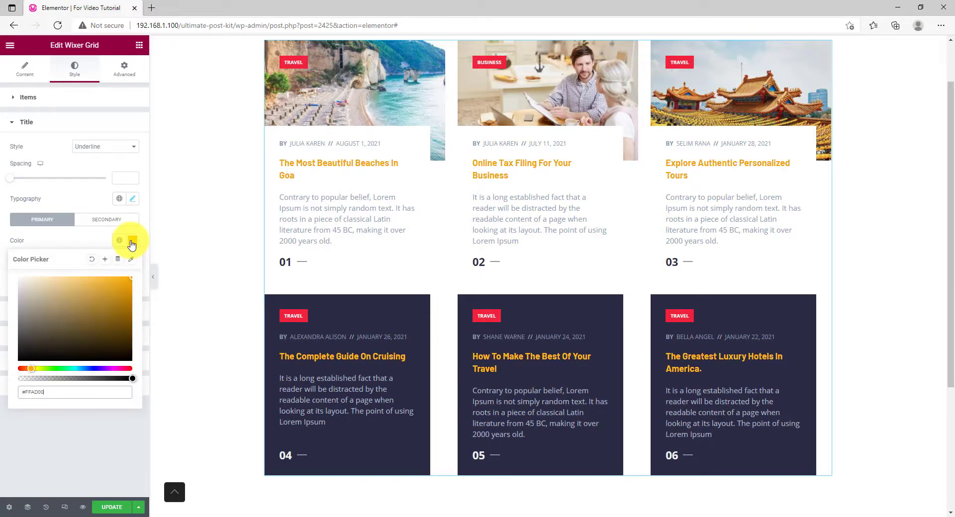
click(85, 240)
click(106, 220)
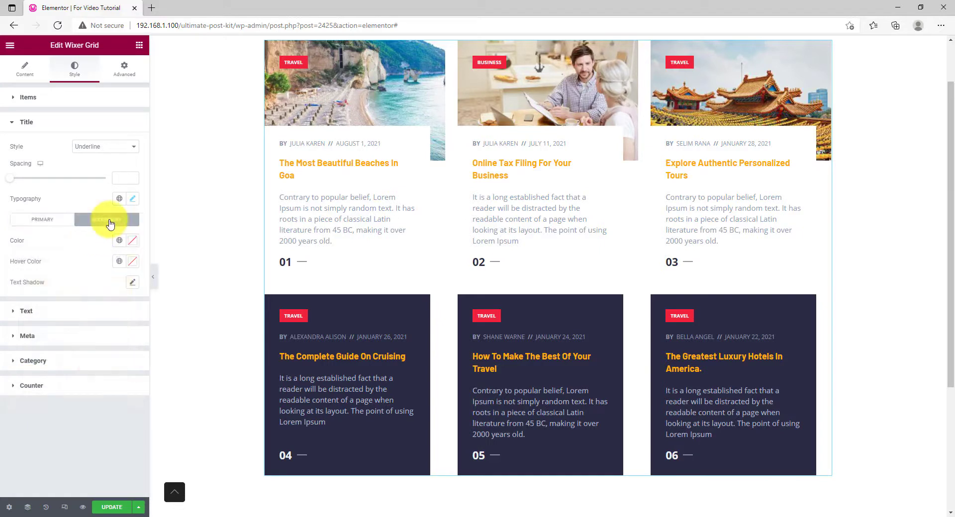
text(#FFAD00)
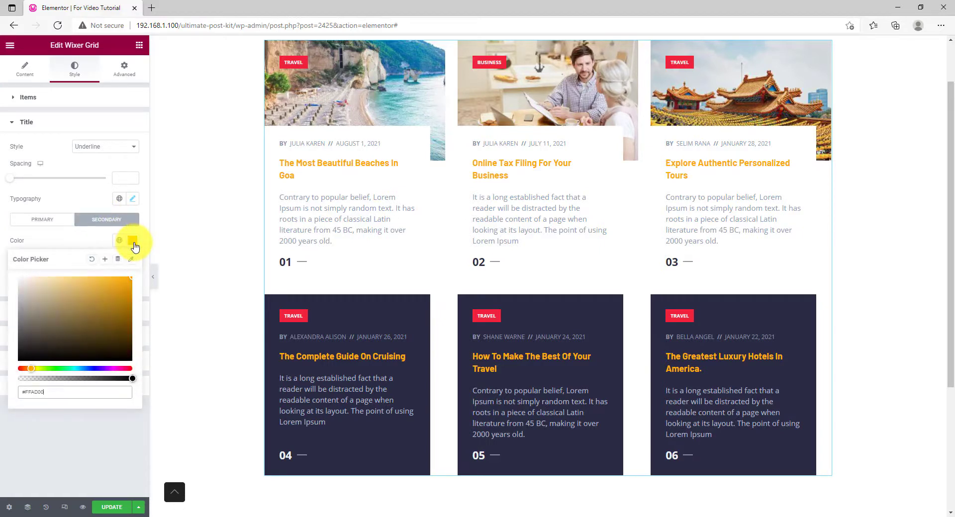
click(88, 248)
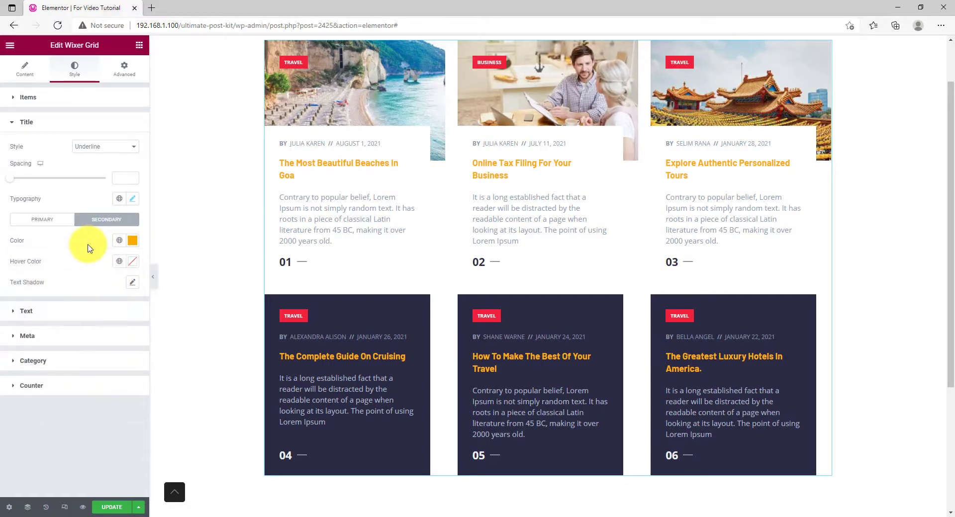
click(42, 219)
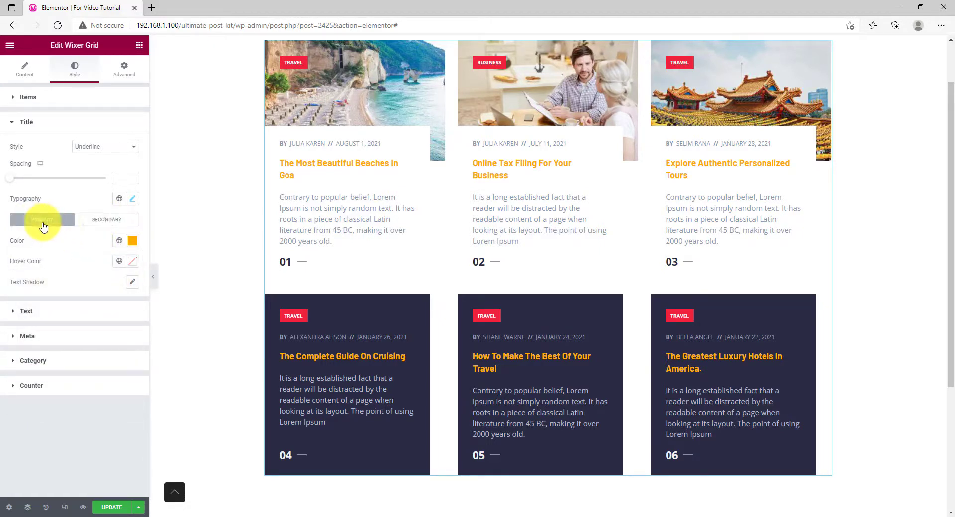
Set the excerpt text color to #FFAD00 for both the primary and the secondary grid items
click(68, 312)
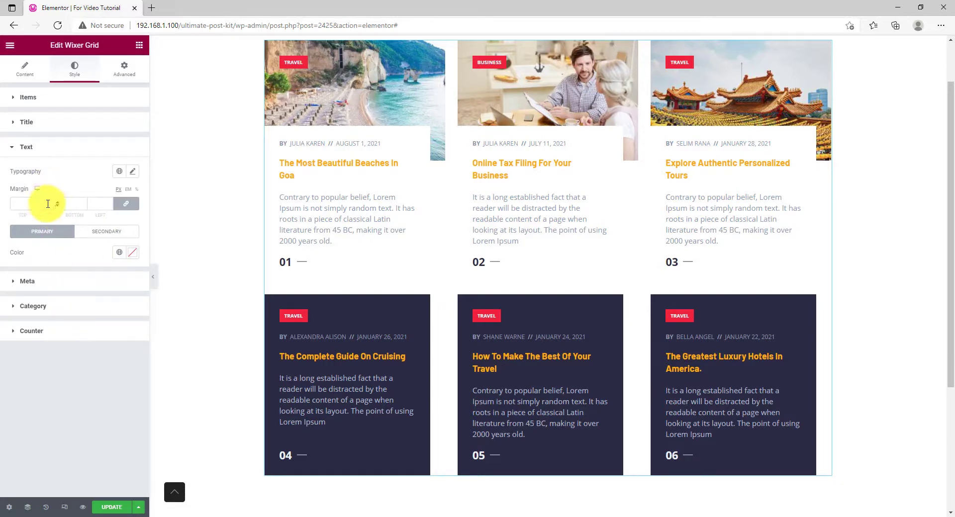
click(133, 257)
key(ctrl+v)
click(110, 235)
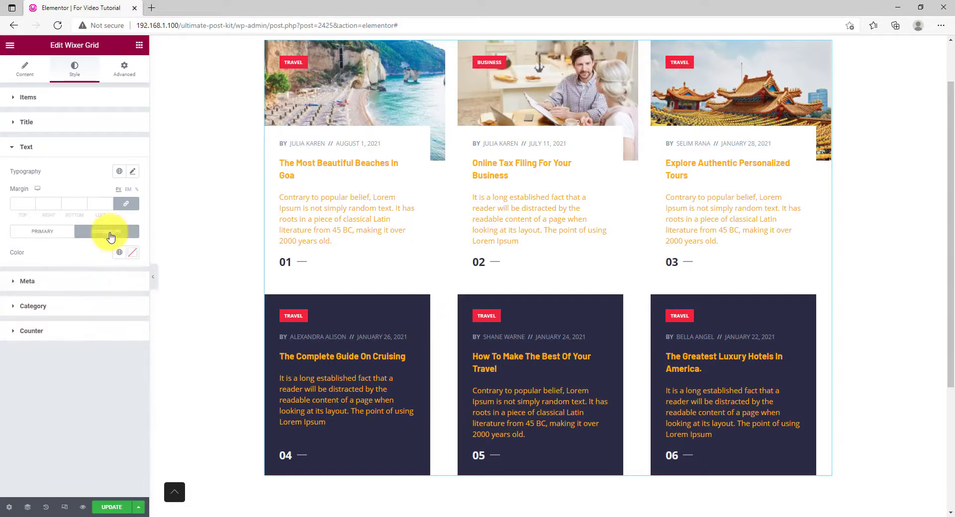
click(132, 253)
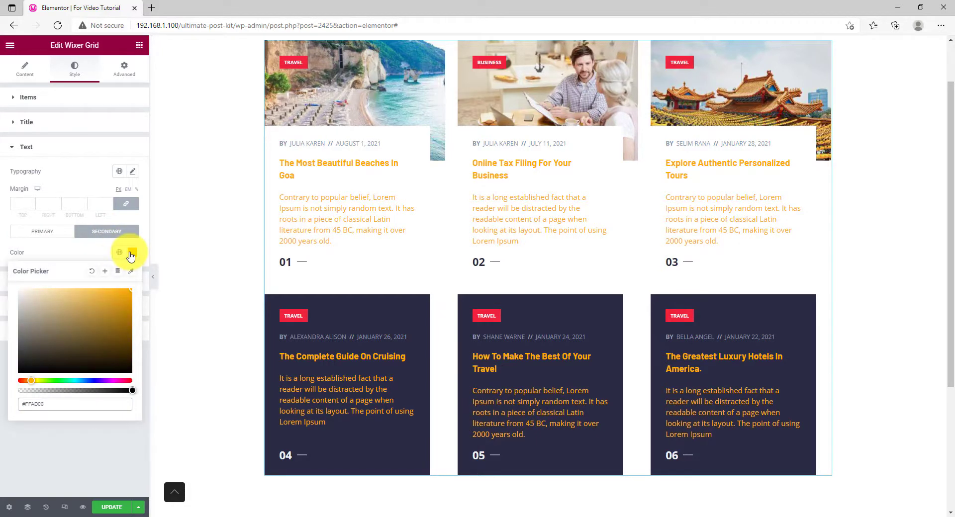
click(96, 257)
Change the primary text color to a softer, less saturated shade of orange
click(47, 231)
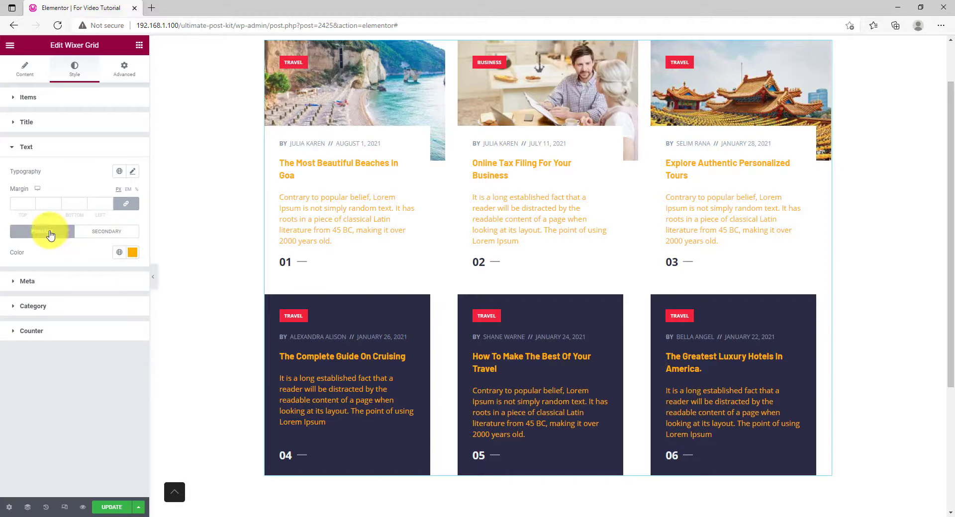
click(128, 254)
click(101, 318)
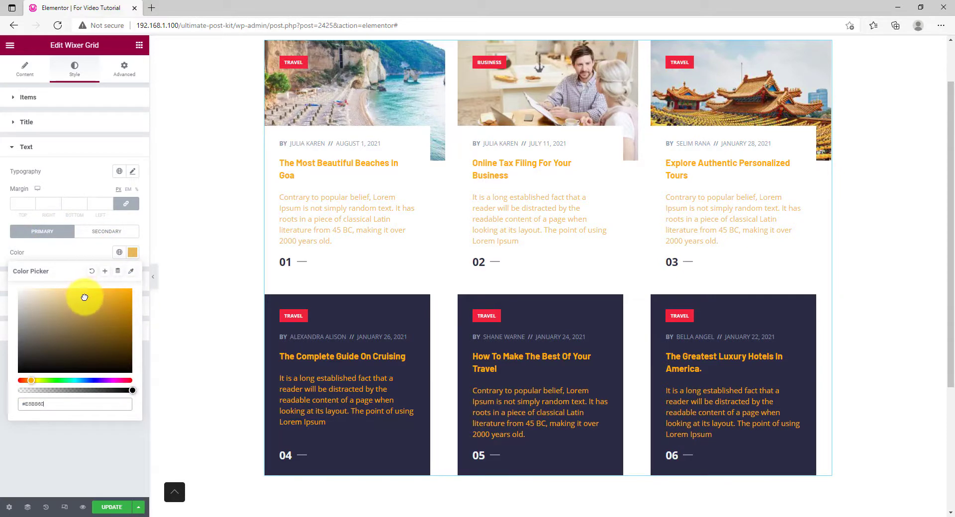
click(90, 260)
Copy the secondary text color code #FFAD00 without changing it
click(102, 231)
click(132, 252)
key(ctrl+c)
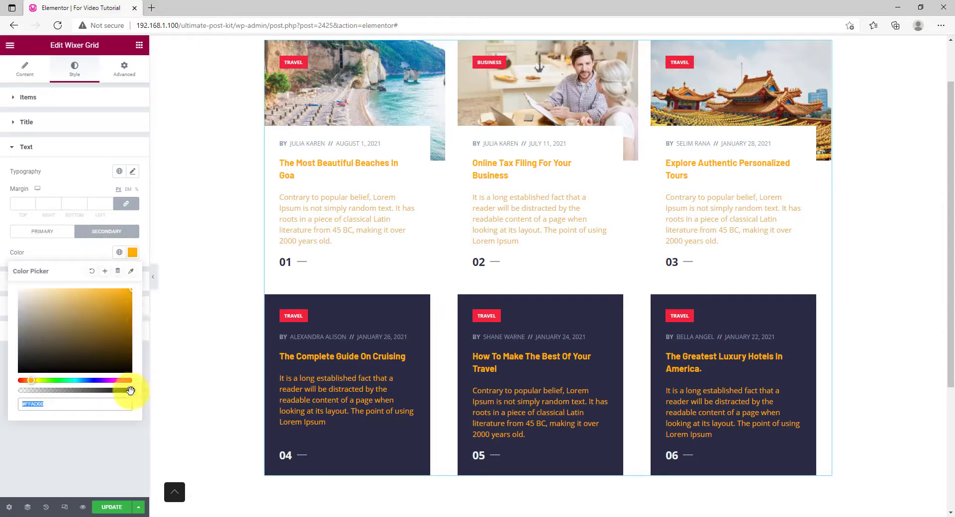
click(81, 257)
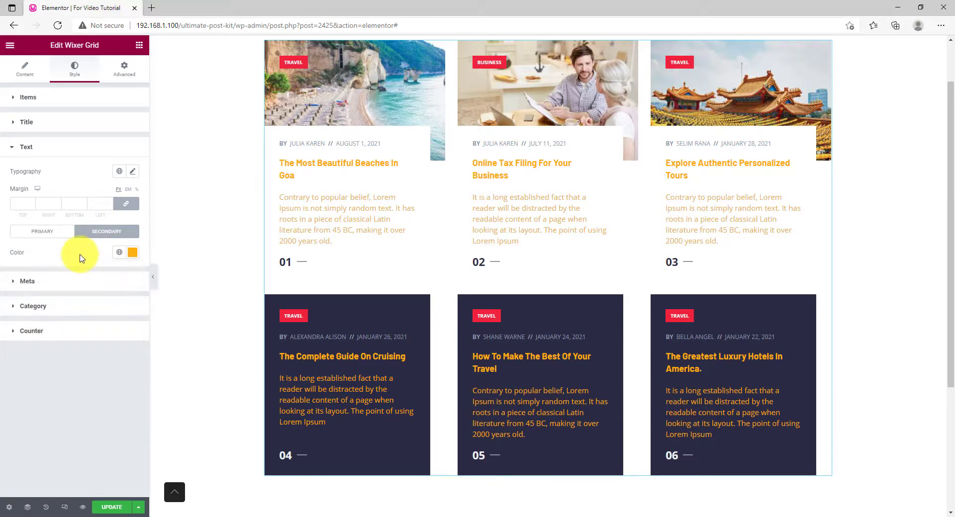
Limit the post text to 20 in the grid's additional content settings, after trying 15
click(24, 72)
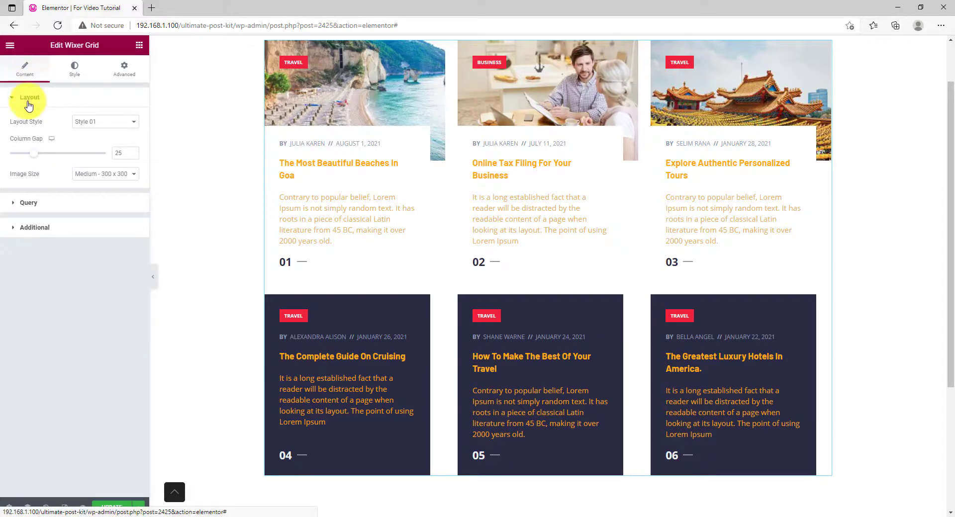
click(53, 229)
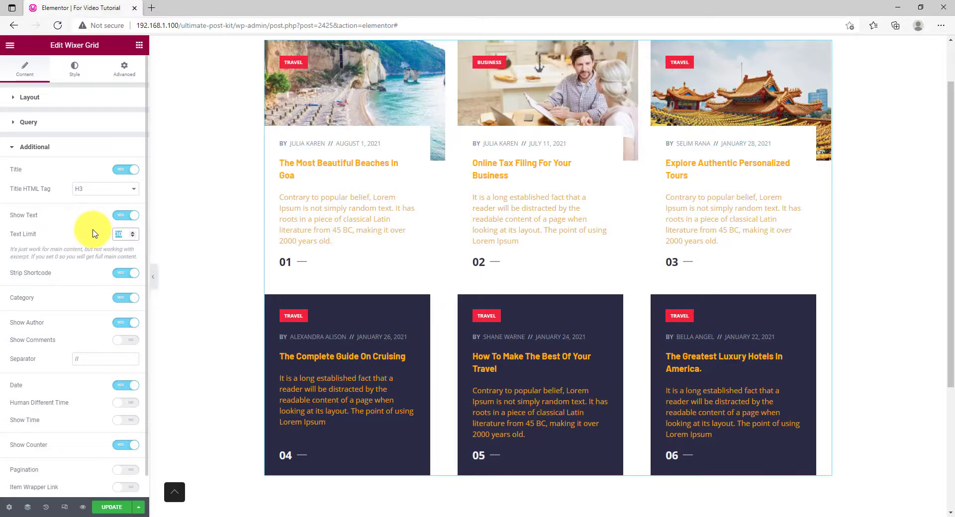
text(15)
text(20)
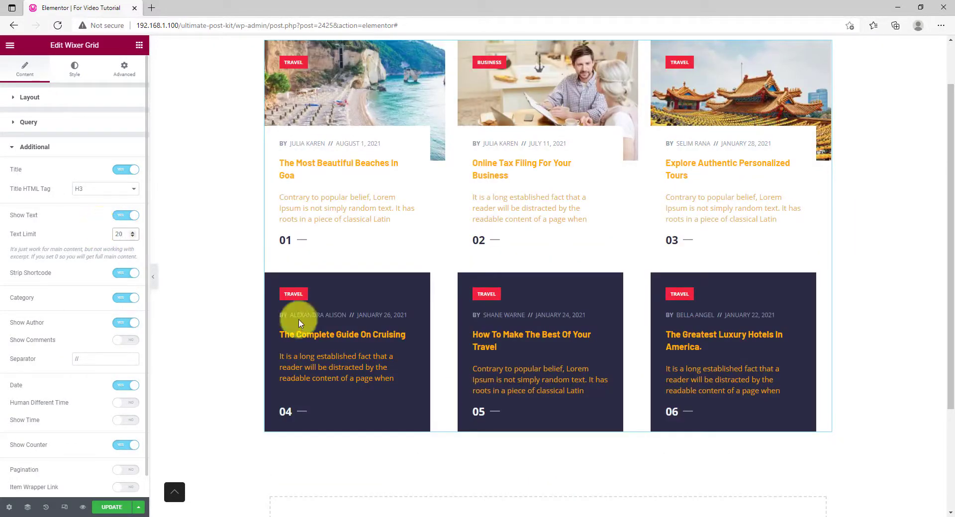
Set the meta typography to the Open Sans font family with a size of 12 px
click(75, 70)
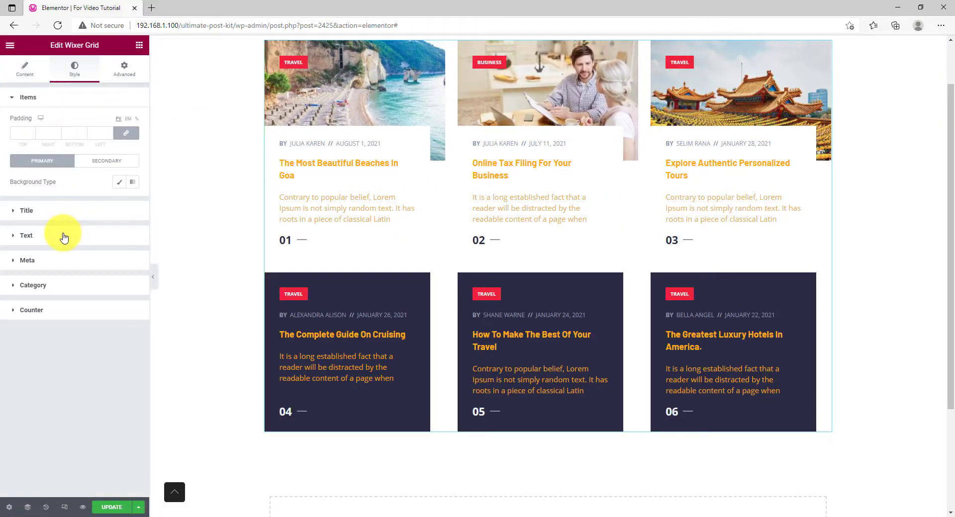
click(60, 261)
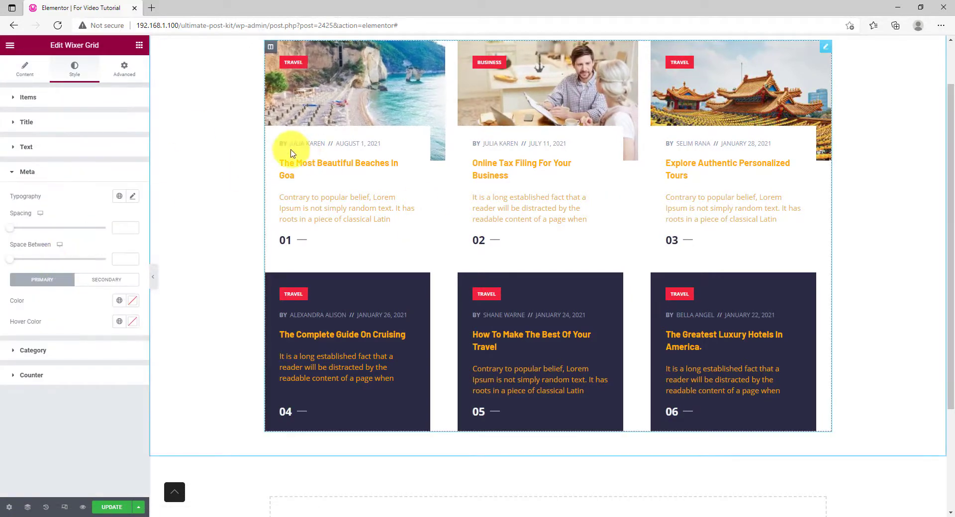
click(133, 199)
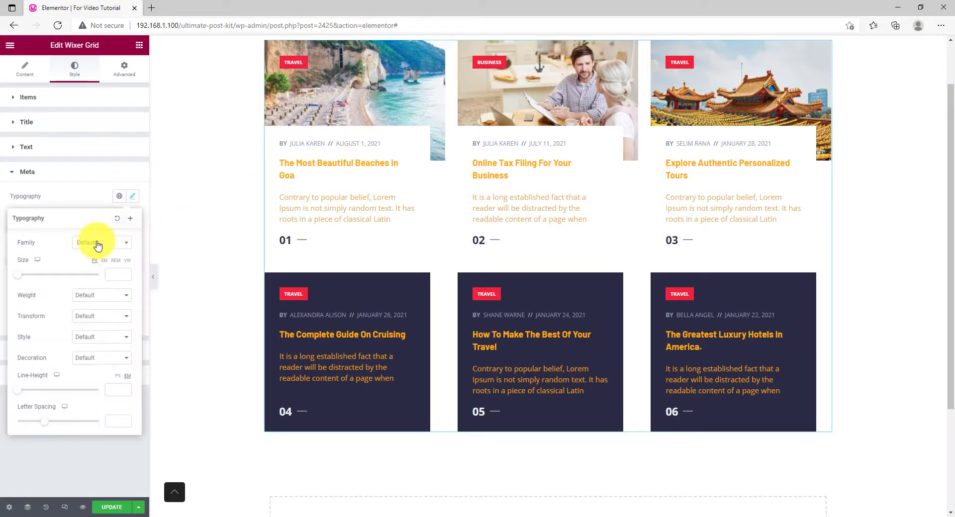
click(97, 242)
text(open)
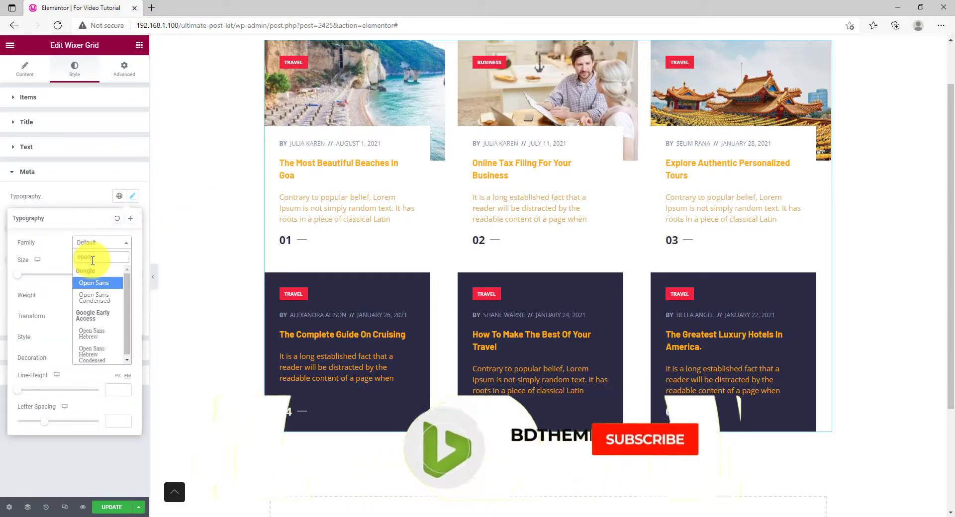
click(100, 283)
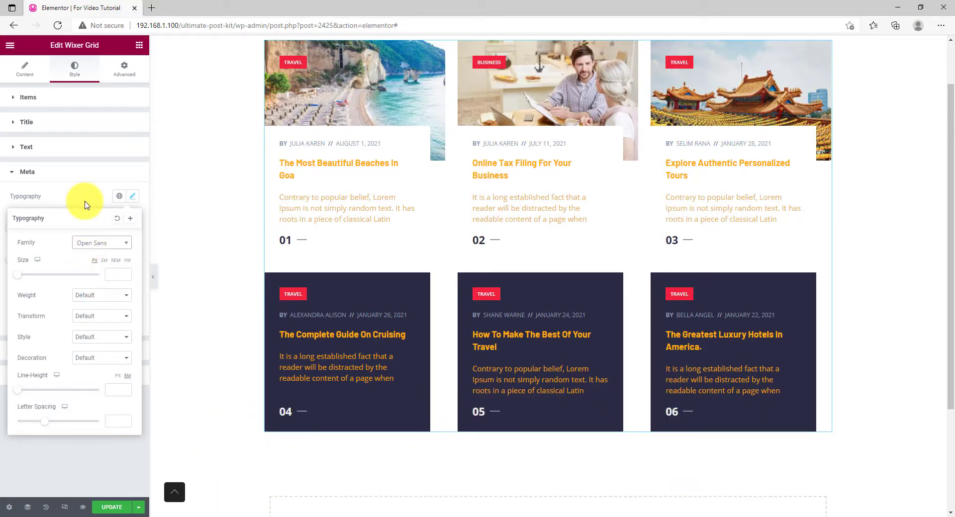
click(118, 273)
text(12)
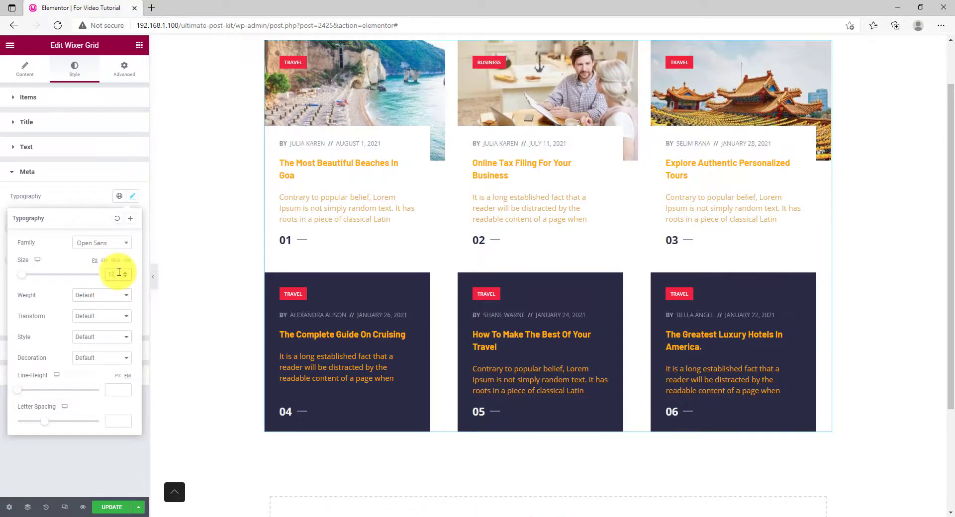
click(84, 206)
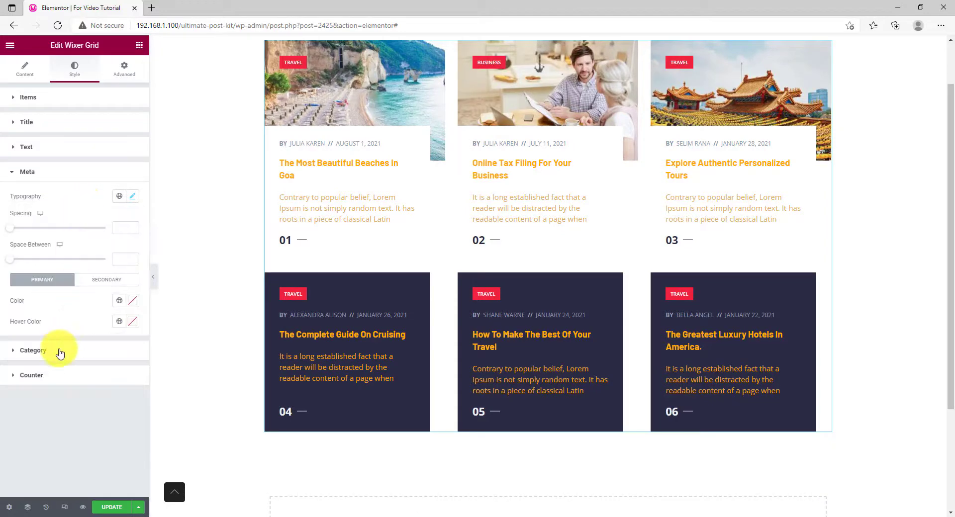
Give the category badges a classic background with the color #FFAD00 in their normal state
click(33, 350)
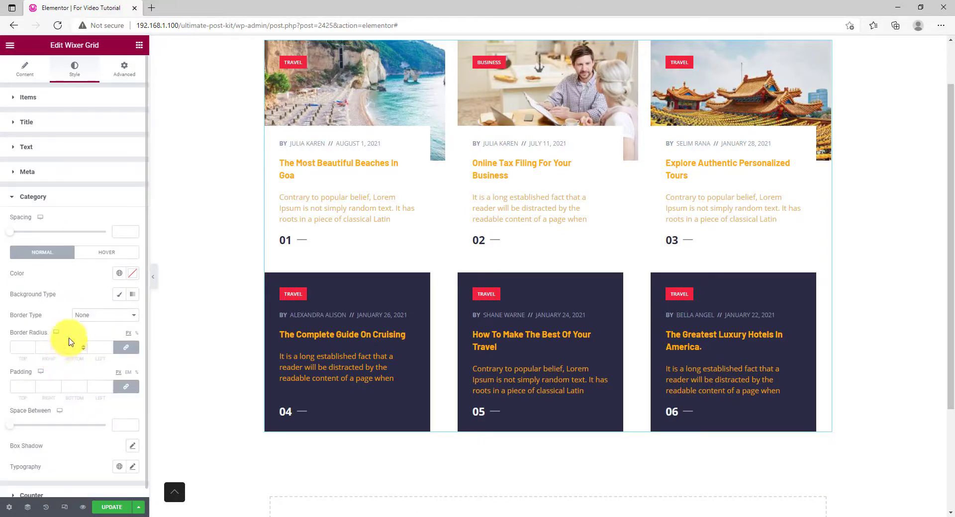
click(118, 299)
click(132, 315)
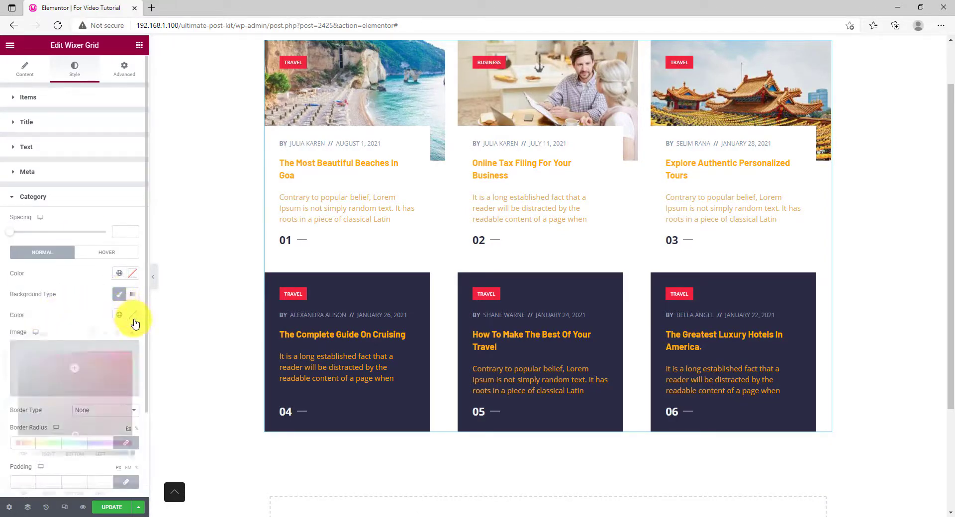
key(ctrl+v)
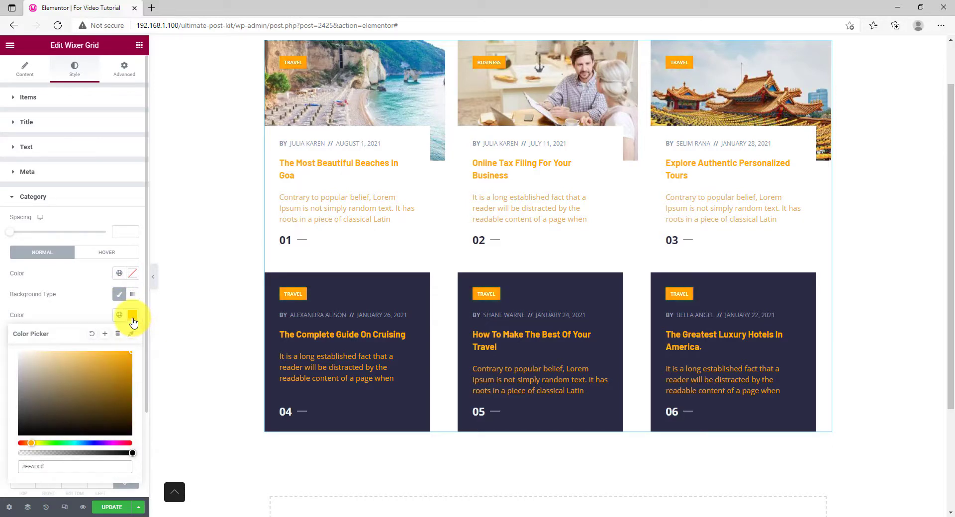
click(78, 314)
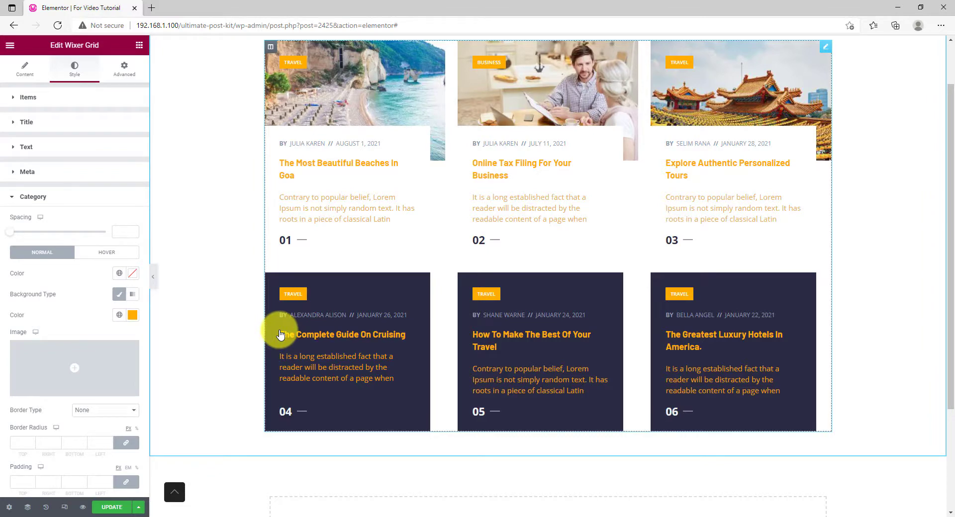
Preview the styled grid from the top of the page with the editing panel hidden
scroll(196, 313, up, 1)
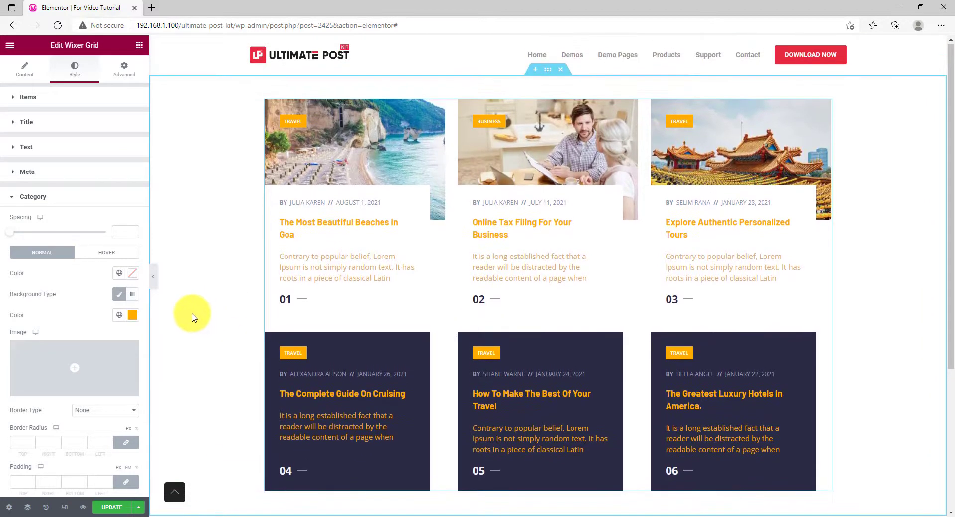
click(152, 275)
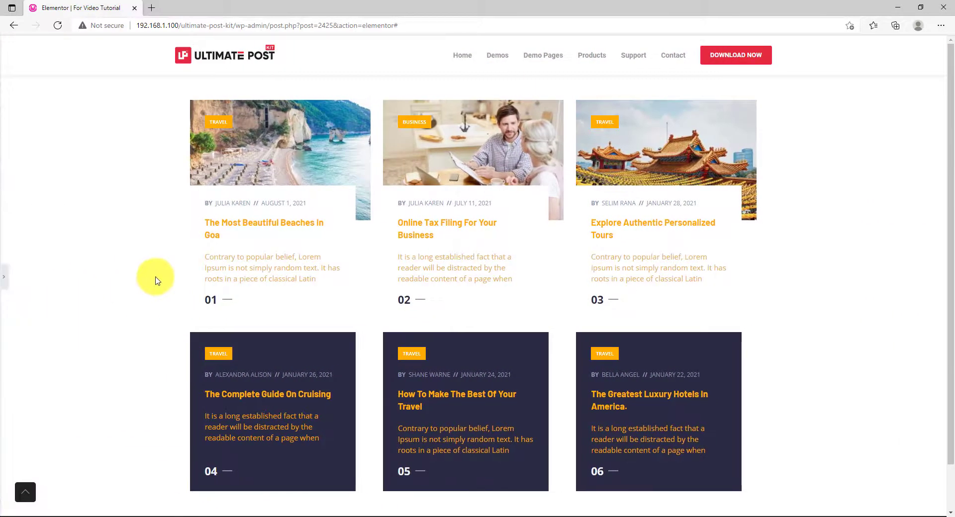